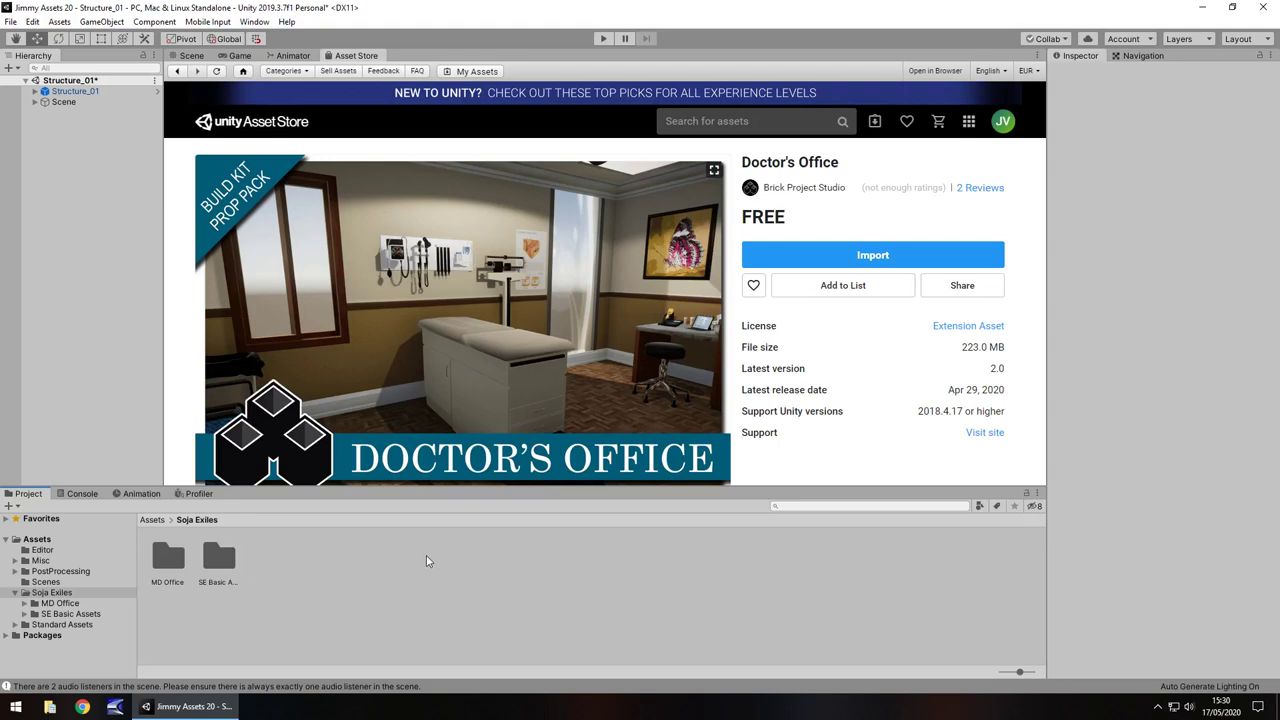
Switch from the Doctor's Office store page back to the Scene view of the brick building
left_click(190, 56)
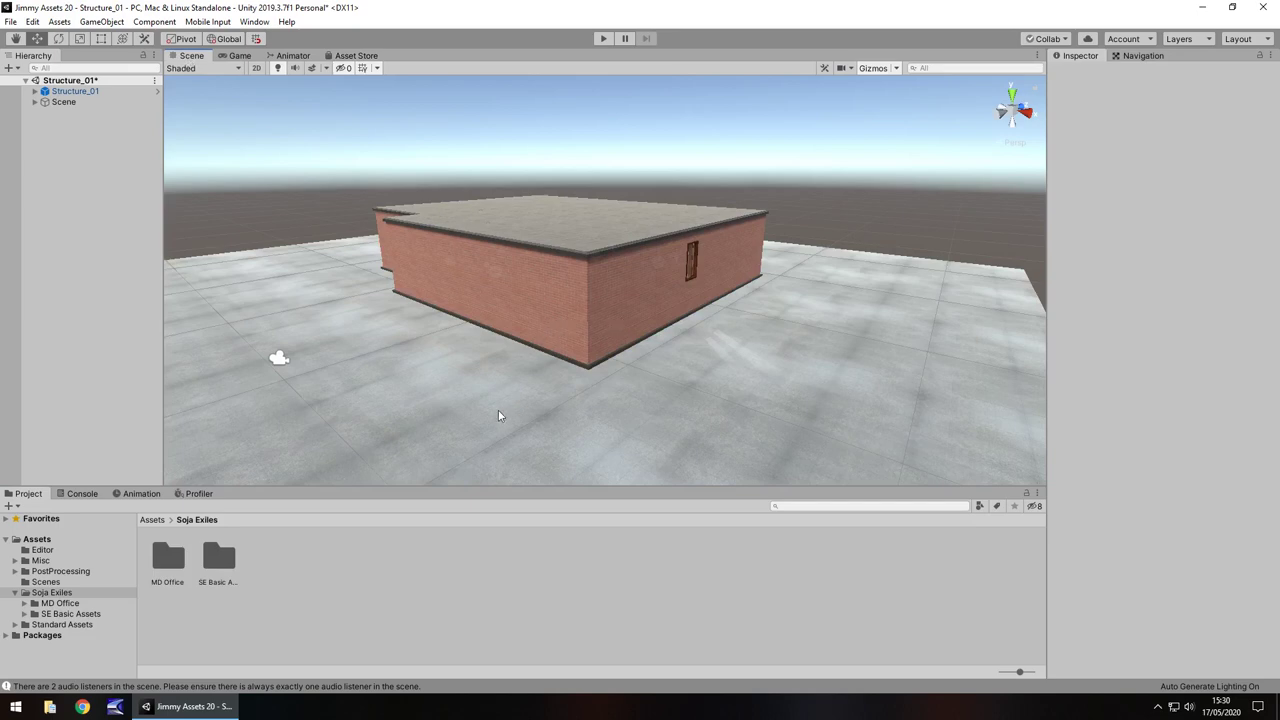
Expand the MD Office folder to show its subfolders, then fly into the building's exam room
left_click(60, 603)
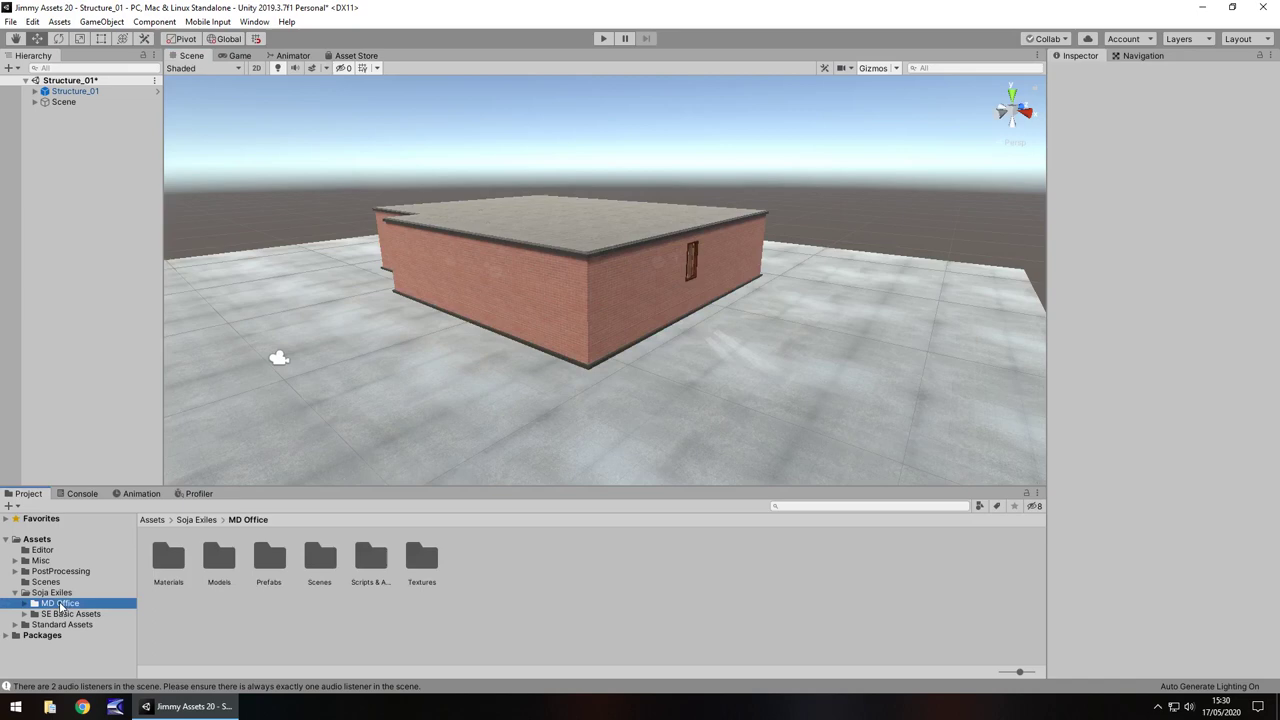
left_click(24, 604)
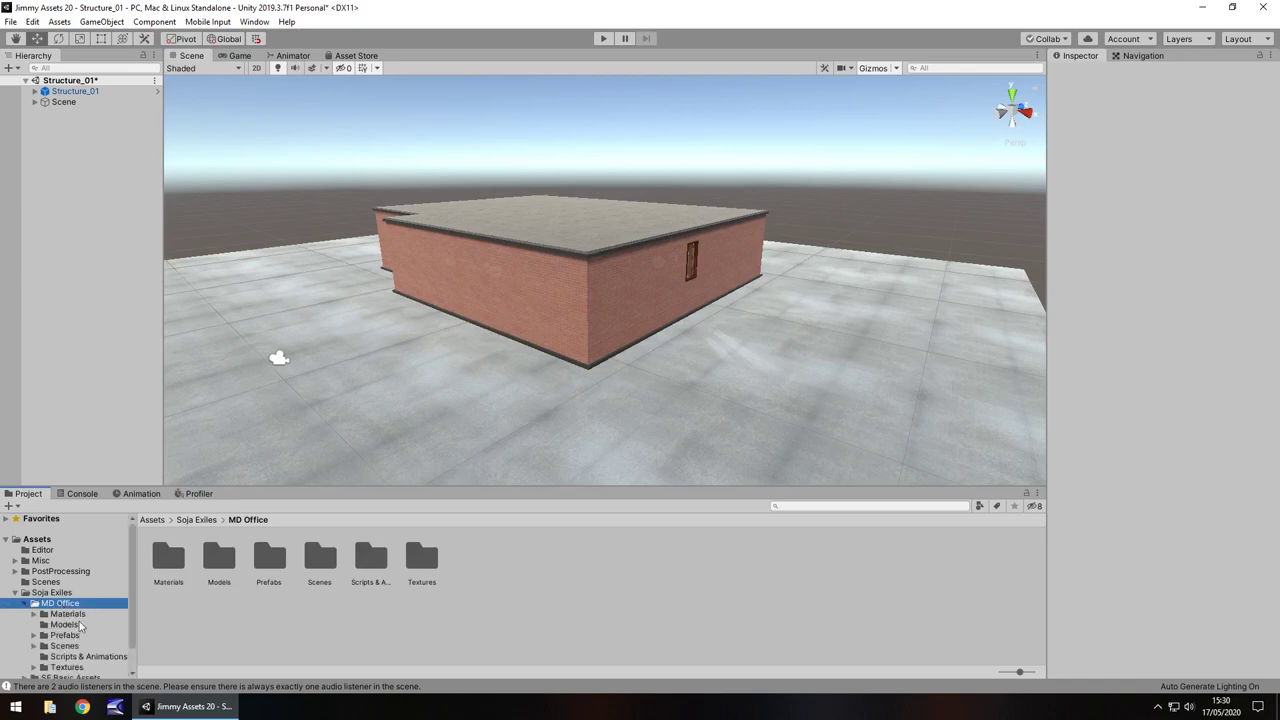
right_click_drag(586, 353, 578, 333)
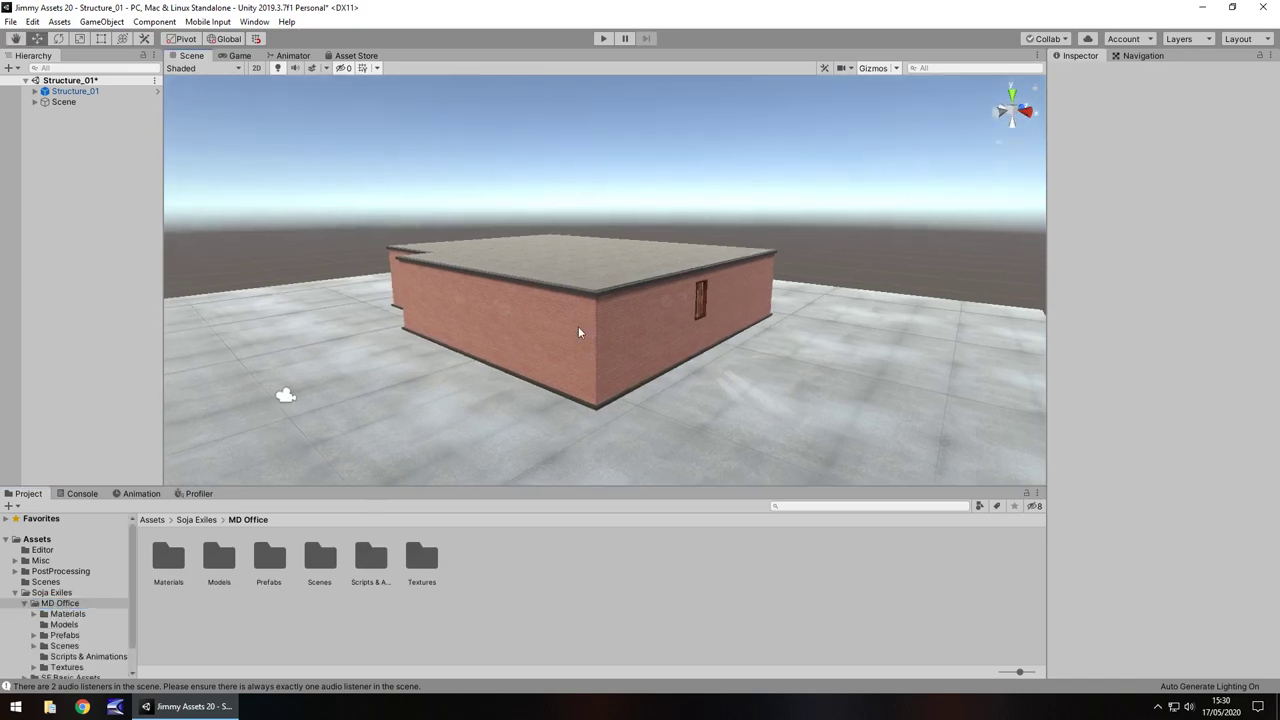
right_click_drag(578, 468, 591, 418)
scroll(586, 404, "up", 6)
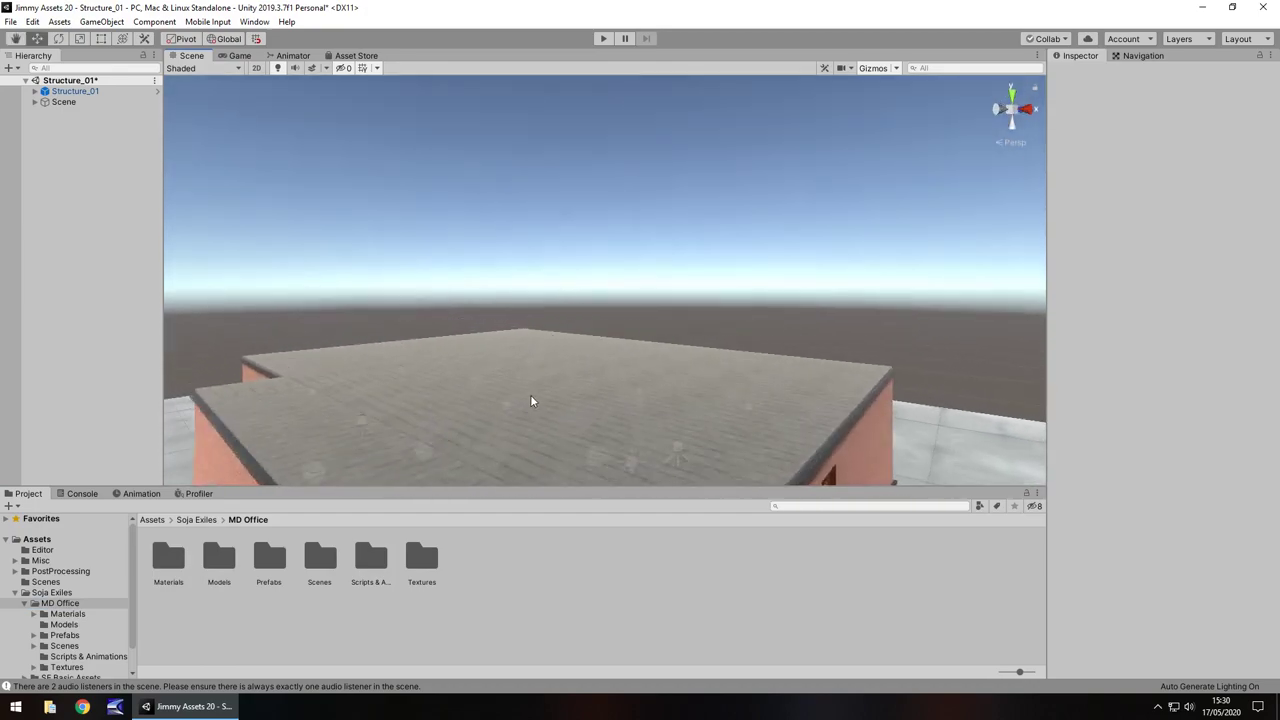
scroll(520, 393, "up", 5)
right_click_drag(540, 360, 696, 331)
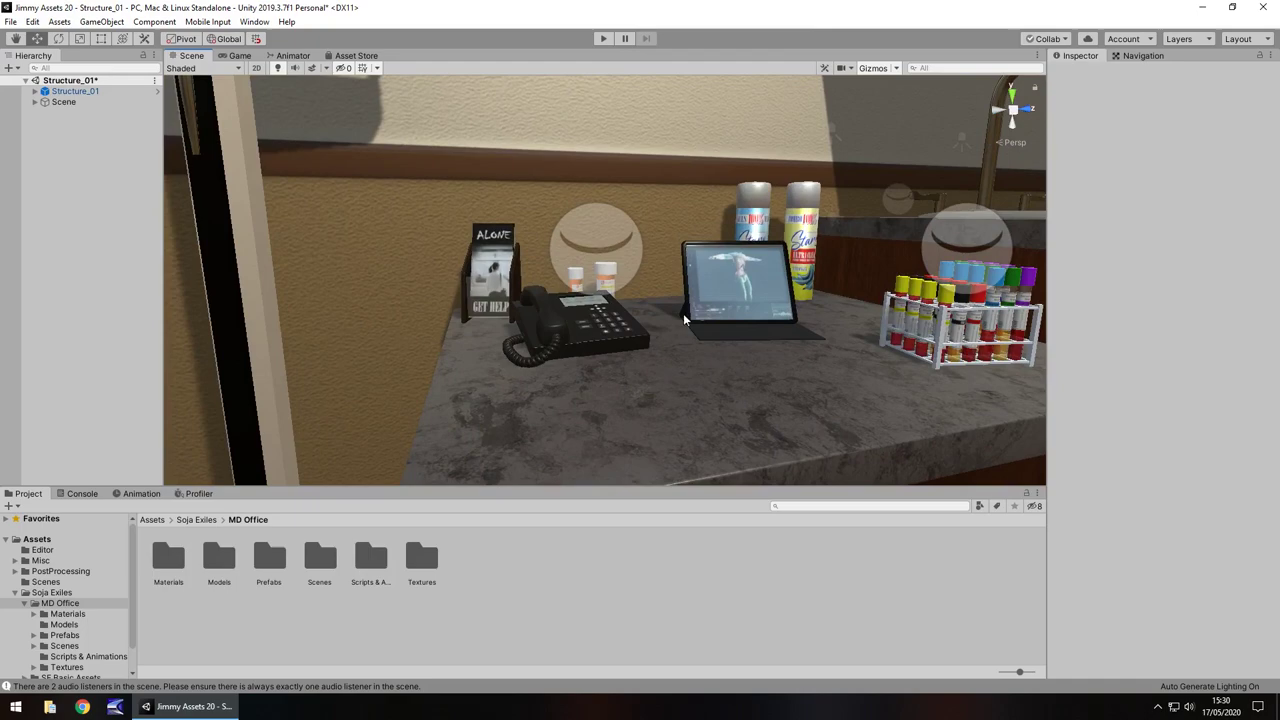
Inspect the pamphlet holder, spray bottle and tablet on the counter, then turn toward the chair
left_click(496, 278)
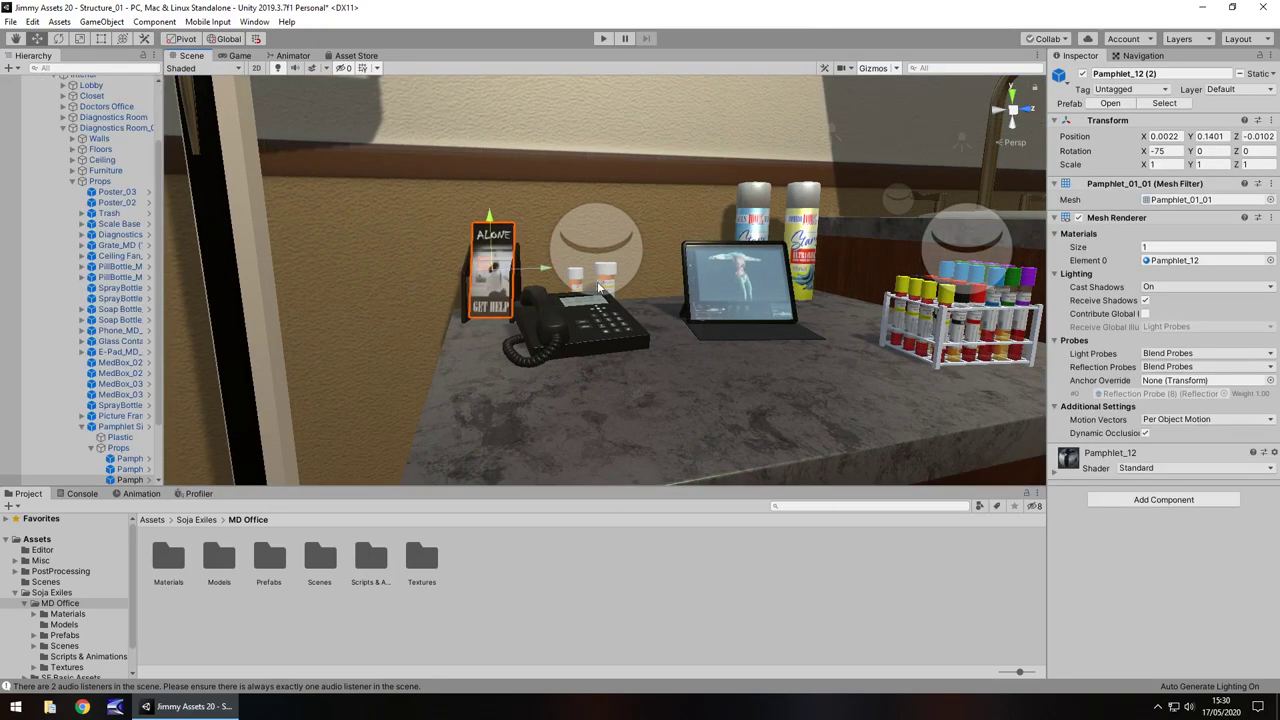
left_click(812, 228)
left_click(812, 228)
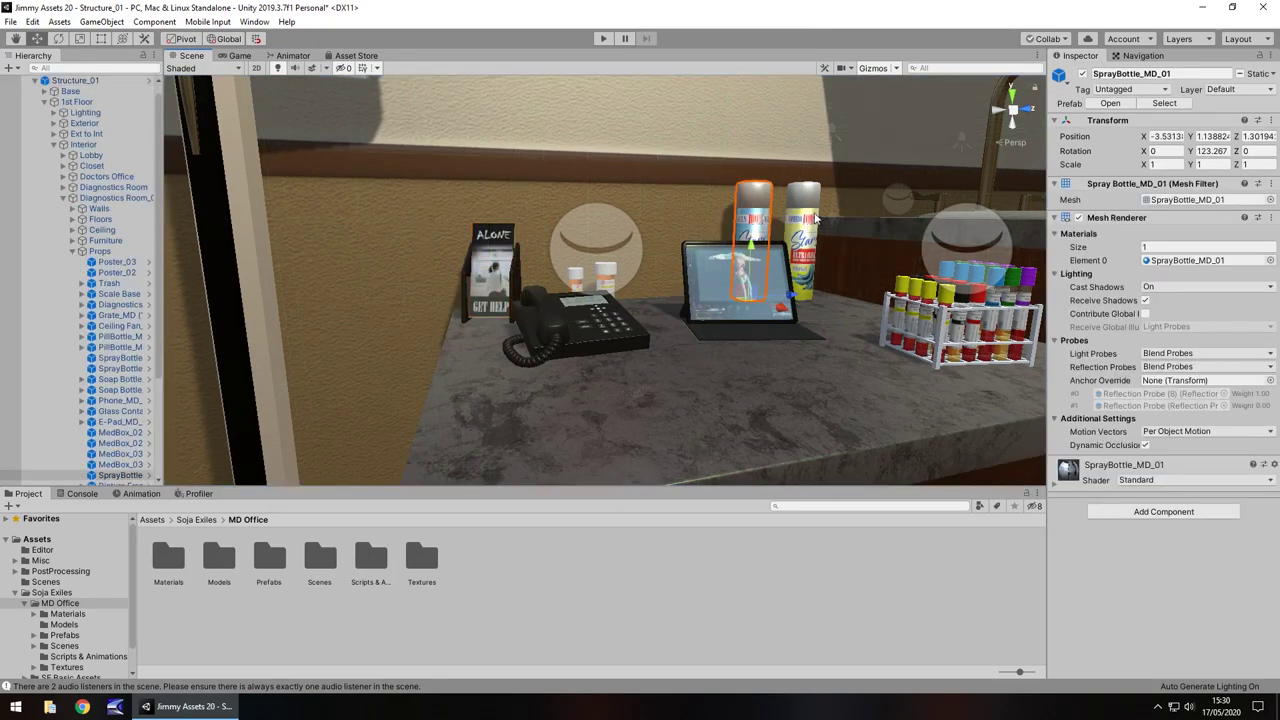
left_click(757, 290)
mouse_move(757, 290)
right_mouse_down()
mouse_move(1121, 278)
mouse_move(1008, 263)
mouse_move(369, 333)
mouse_move(888, 298)
mouse_move(463, 314)
mouse_move(494, 320)
mouse_move(418, 298)
mouse_move(700, 300)
mouse_move(620, 290)
mouse_move(666, 291)
mouse_move(651, 294)
mouse_move(712, 238)
mouse_move(758, 313)
right_mouse_up()
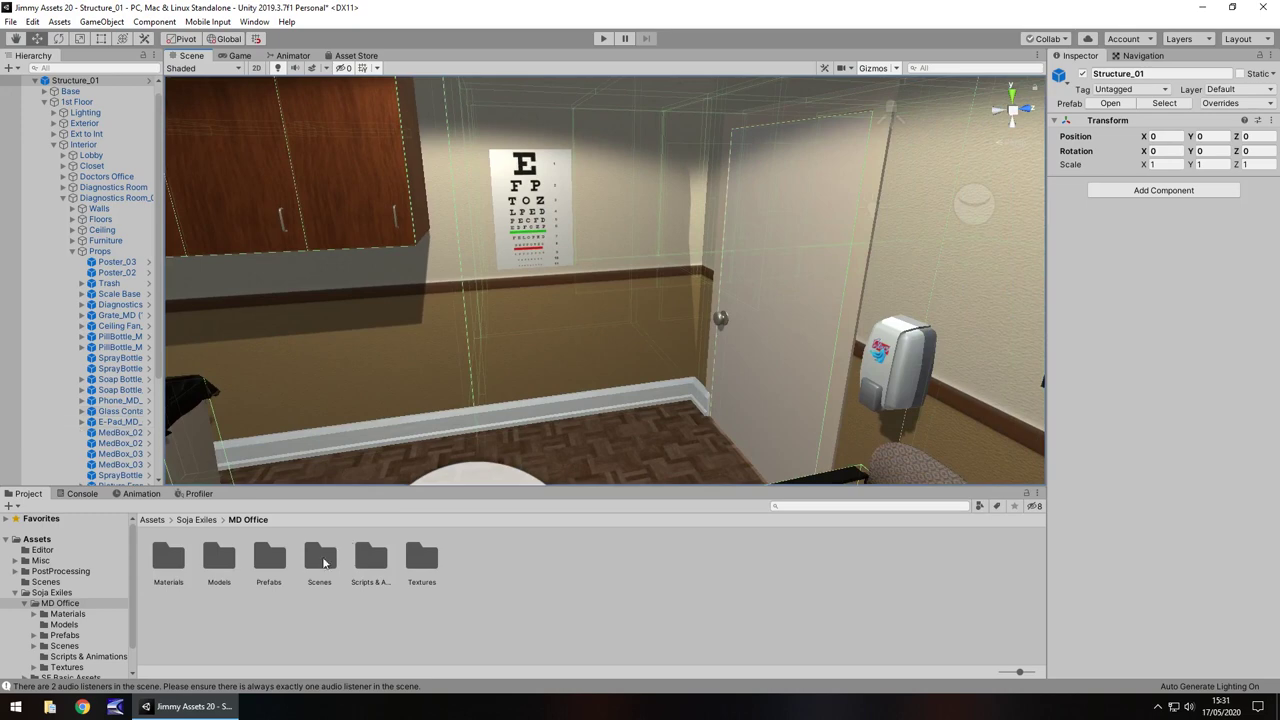
Open Structure_02 from the Scenes folder, saving the Structure_01 changes first
left_click(320, 560)
double_click(315, 565)
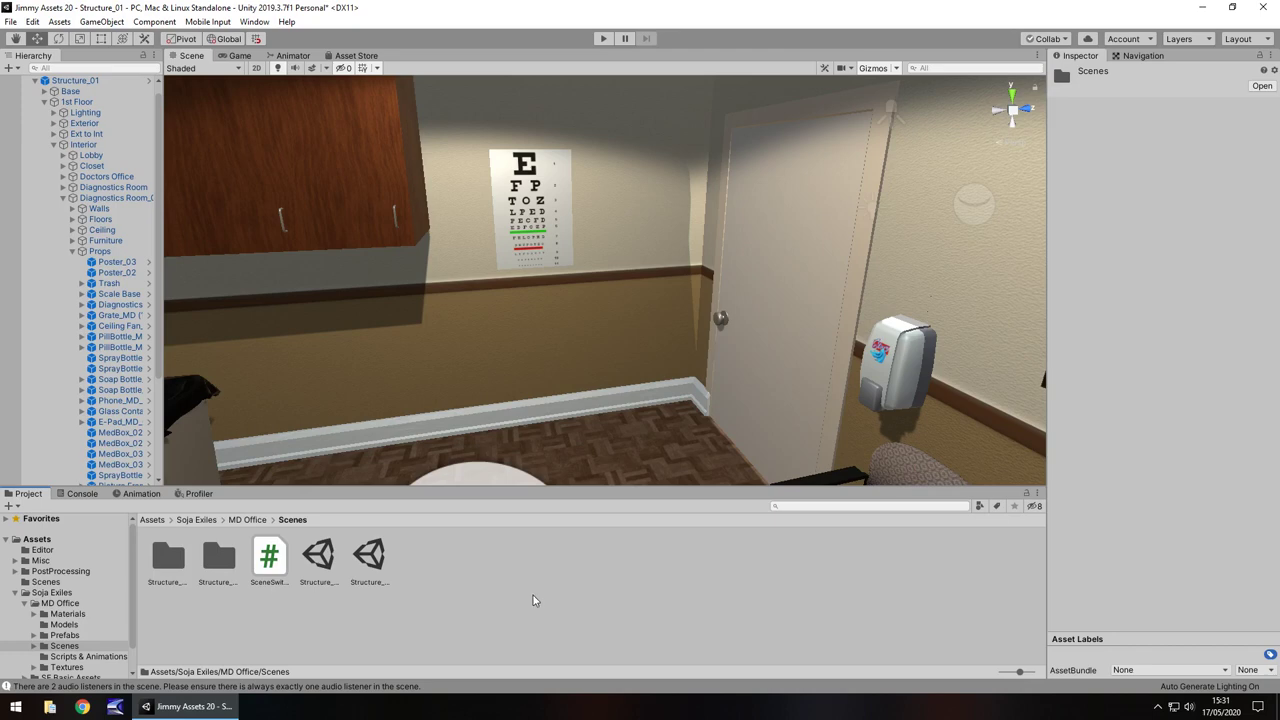
double_click(370, 558)
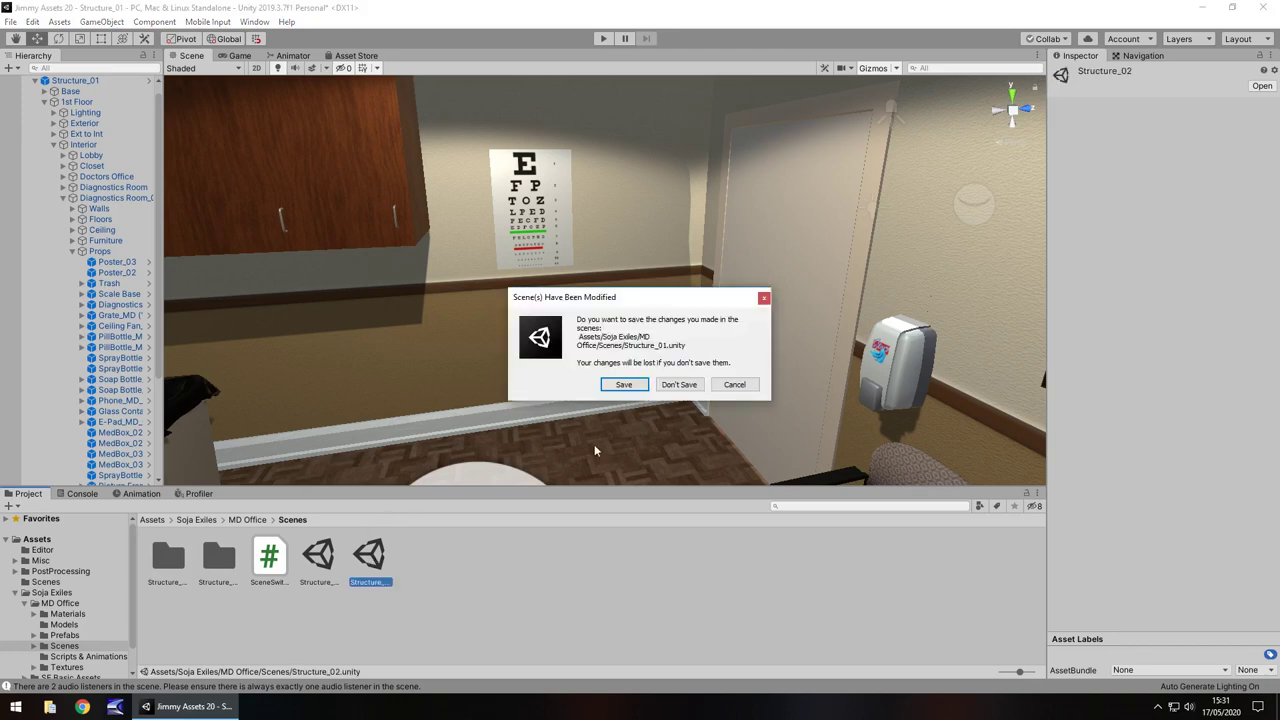
left_click(625, 384)
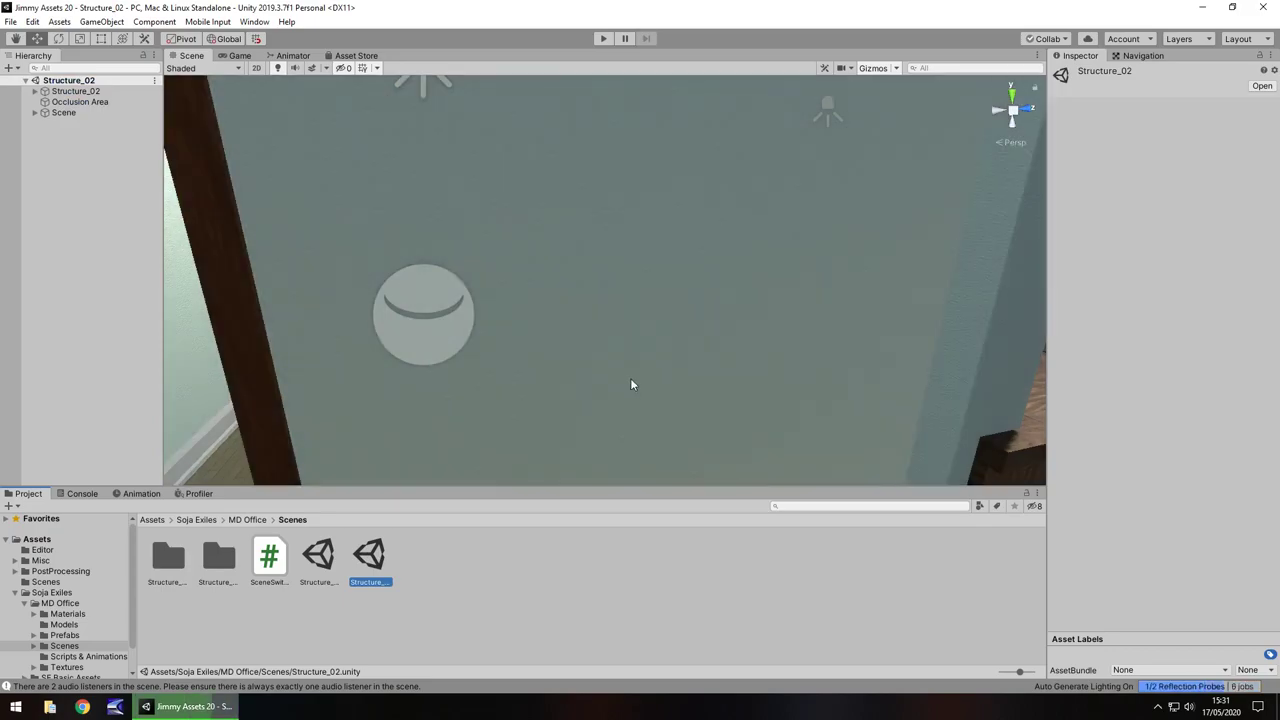
Look around Structure_02 from the staircase toward the waiting-room chairs and fly forward
right_click_drag(630, 378, 611, 302)
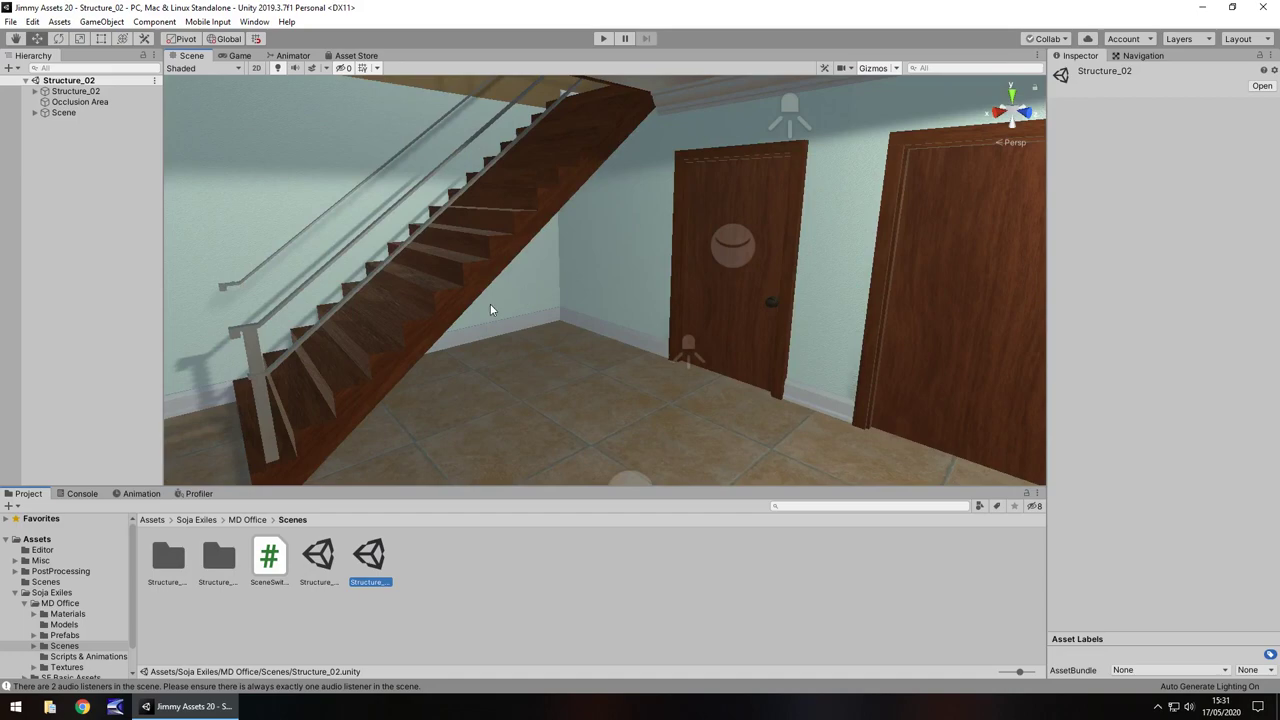
mouse_move(525, 306)
right_mouse_down()
mouse_move(728, 331)
mouse_move(601, 318)
mouse_move(626, 214)
mouse_move(647, 243)
mouse_move(963, 263)
mouse_move(535, 254)
right_mouse_up()
key("w")
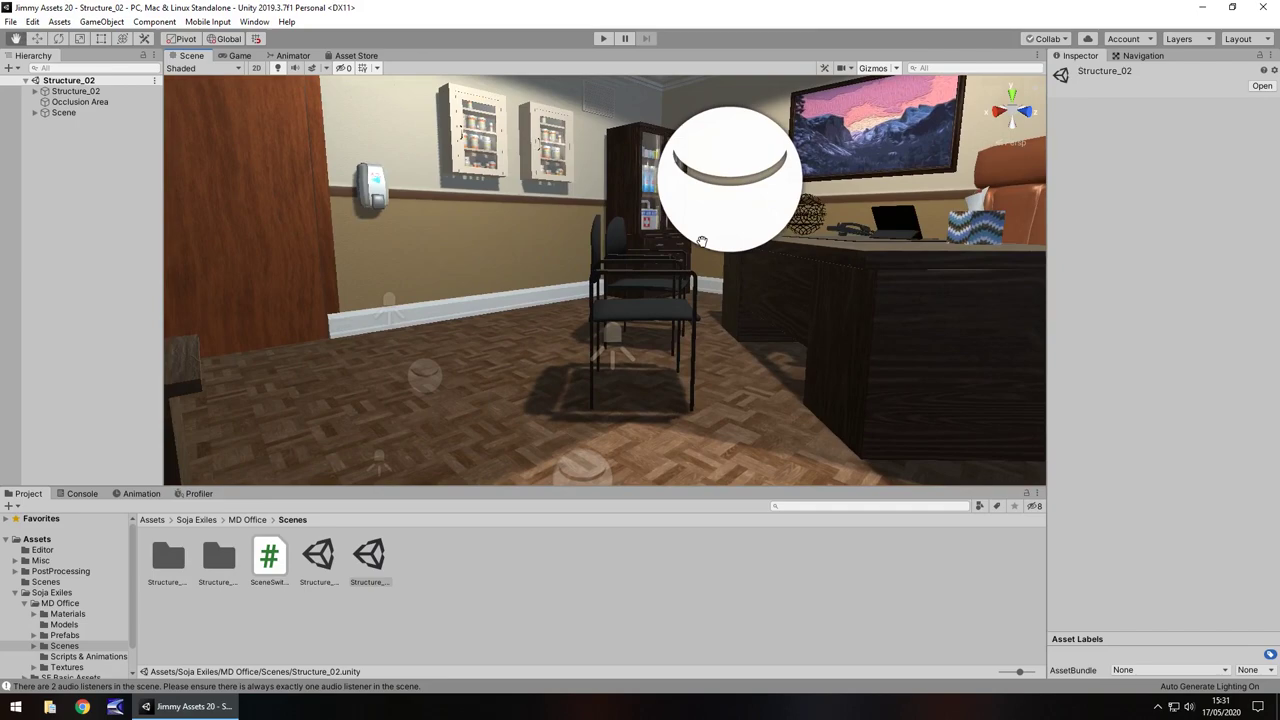
Fly to the medicine cabinet, look toward the balcony and lion painting, then view the store page
right_click_drag(702, 242, 779, 260)
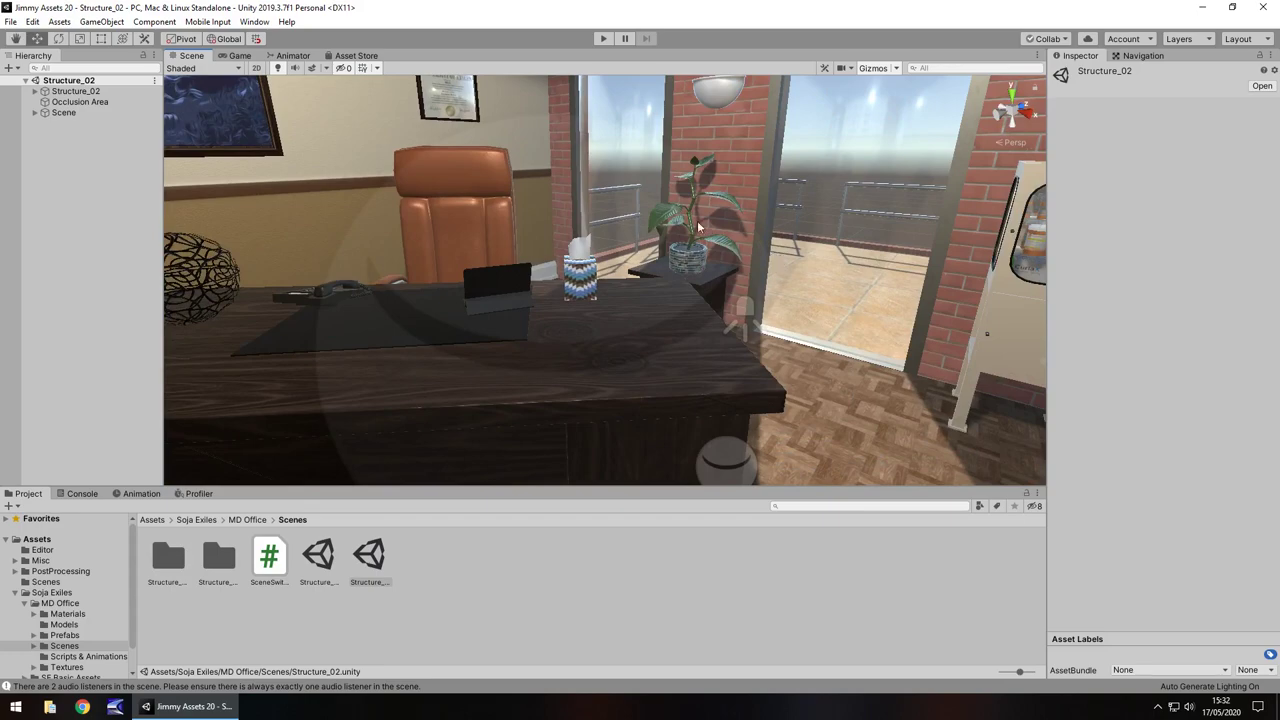
mouse_move(699, 228)
right_mouse_down()
mouse_move(580, 240)
mouse_move(1030, 250)
right_mouse_up()
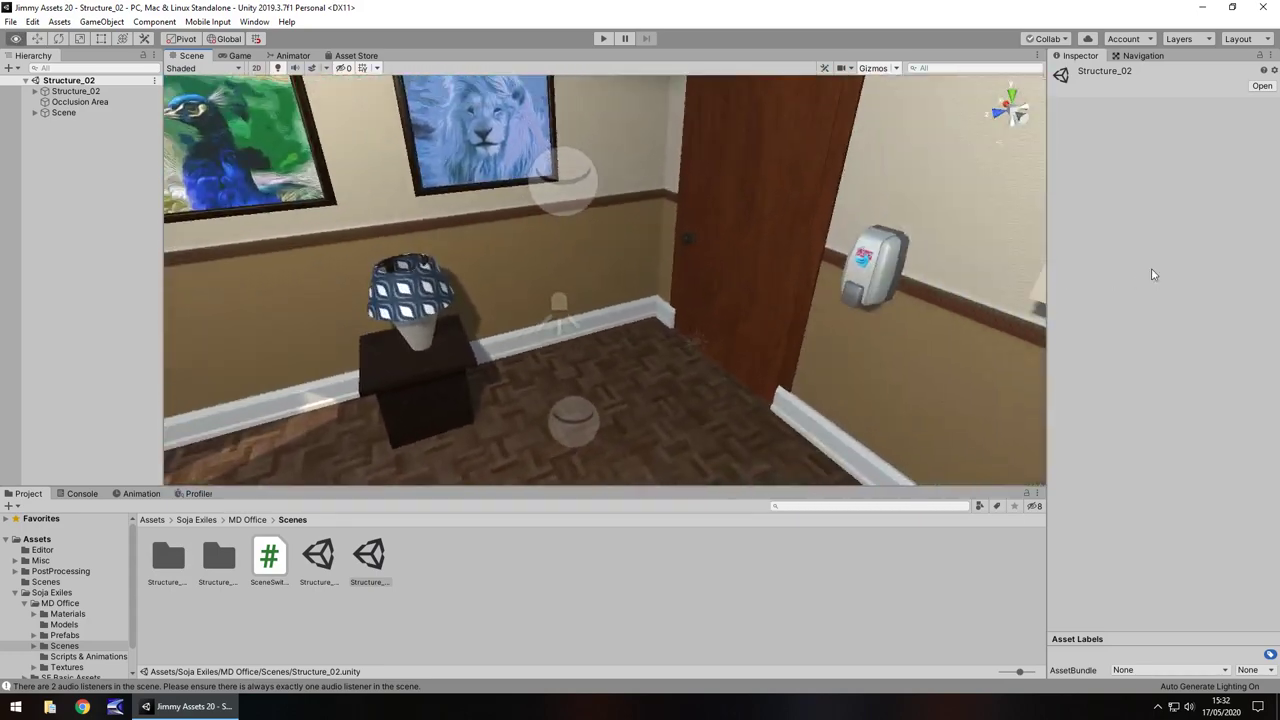
mouse_move(1152, 274)
right_mouse_down()
mouse_move(1221, 234)
mouse_move(1057, 243)
mouse_move(663, 214)
mouse_move(482, 265)
mouse_move(496, 266)
mouse_move(451, 218)
mouse_move(499, 242)
mouse_move(1024, 320)
right_mouse_up()
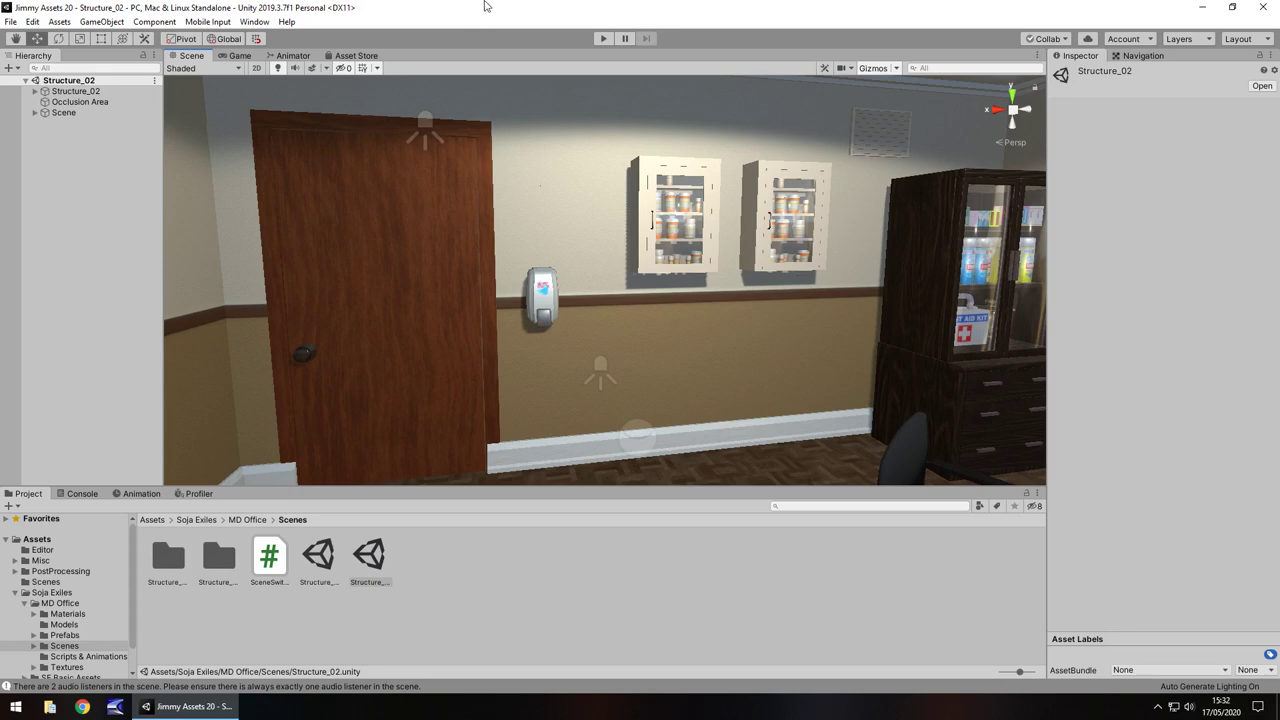
left_click(356, 55)
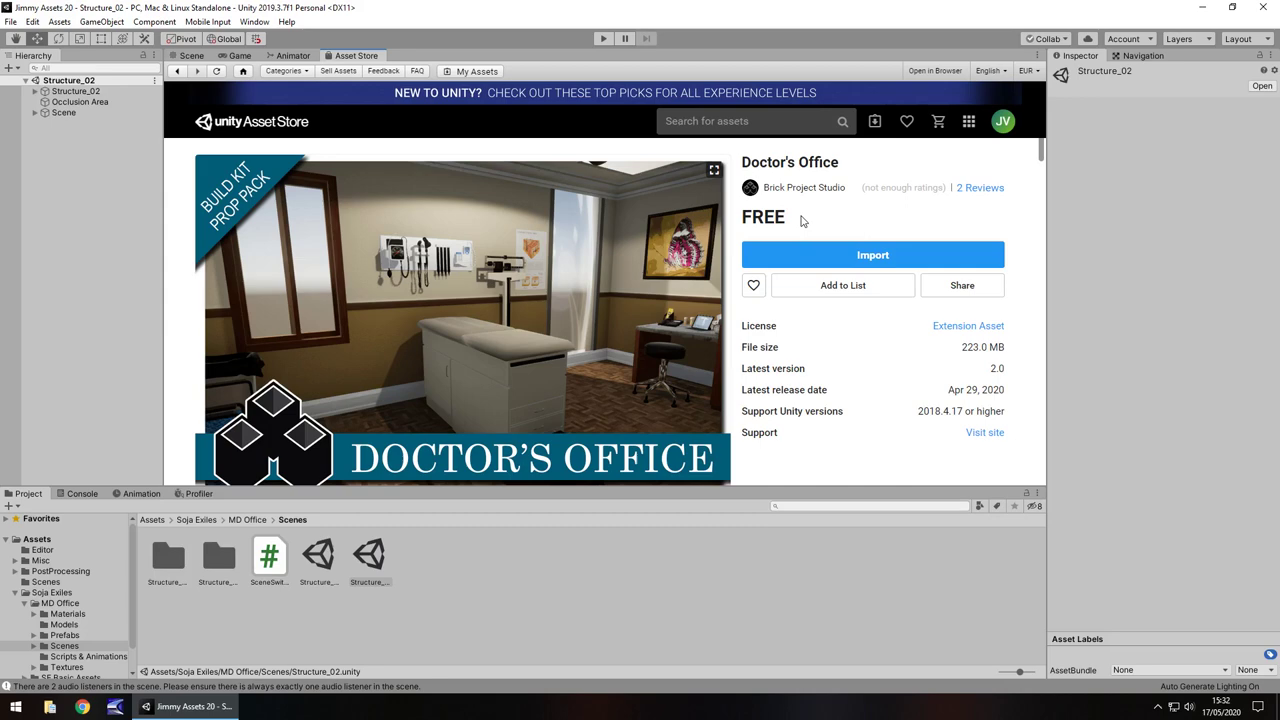
Back in the Scene view, fly past the window wall to the reception desk and staircase
left_click(195, 57)
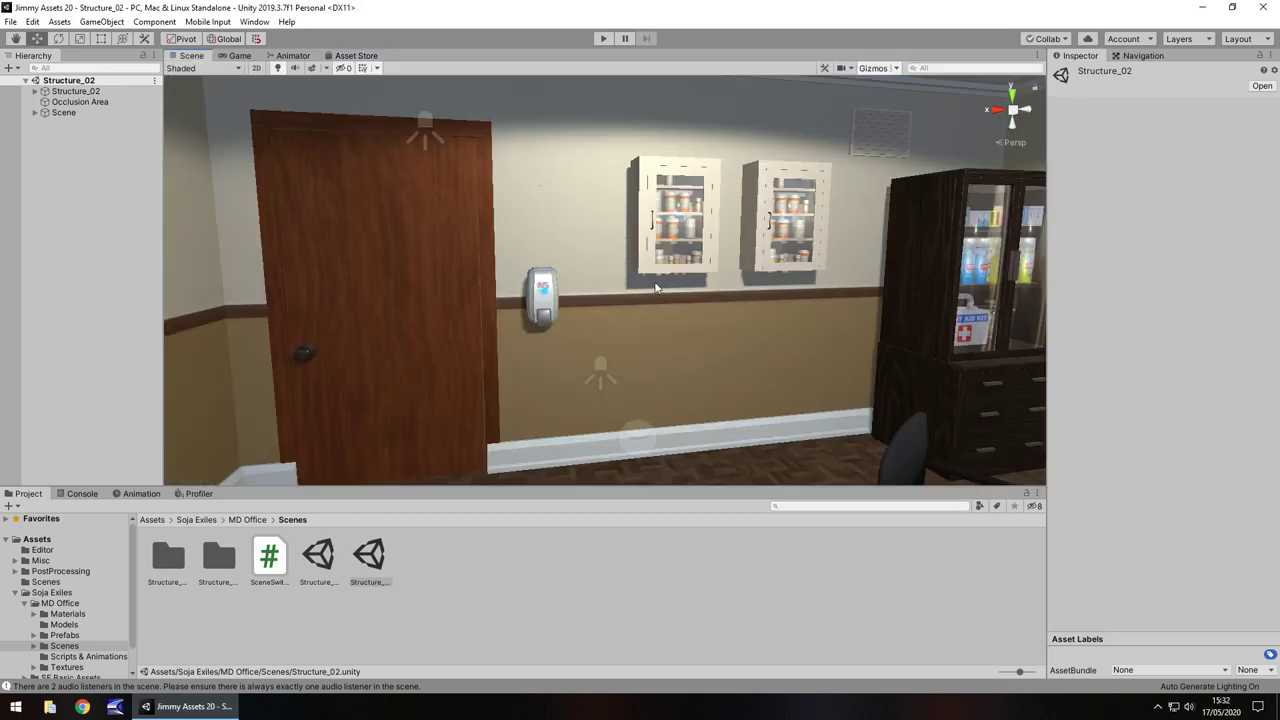
right_click_drag(692, 378, 77, 376)
right_click_drag(2, 293, 2, 140)
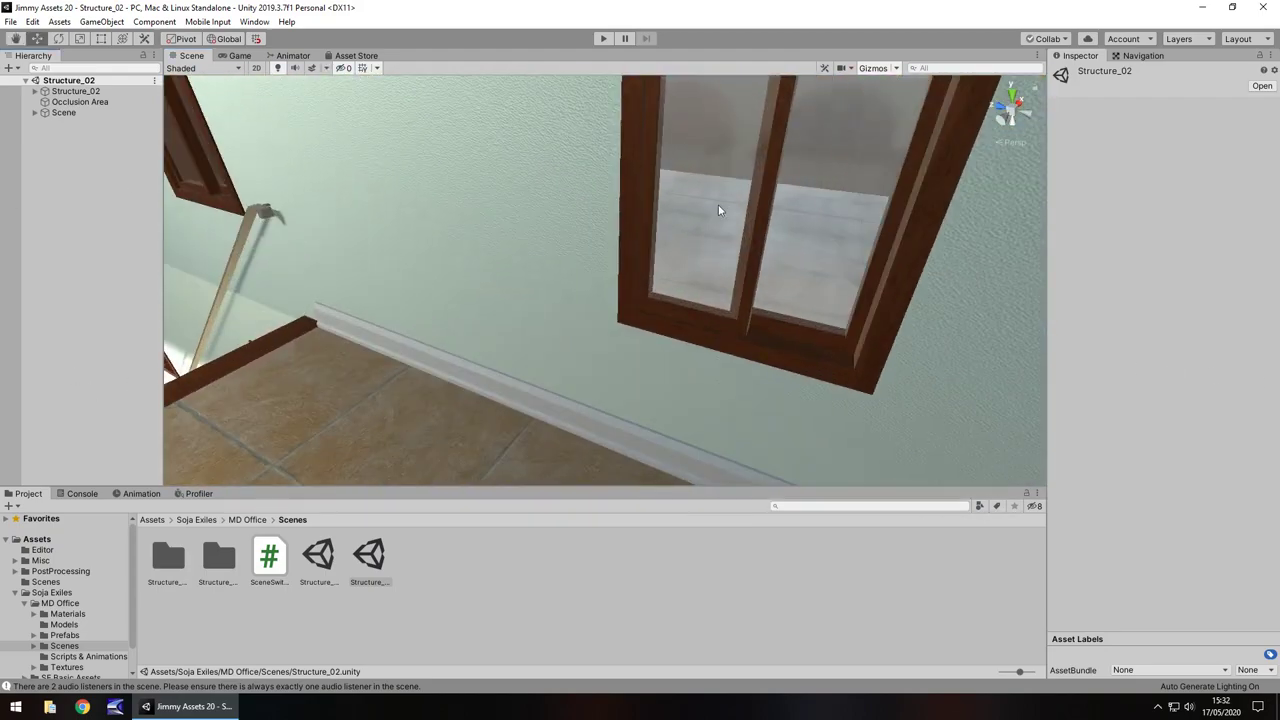
right_click_drag(718, 210, 607, 228)
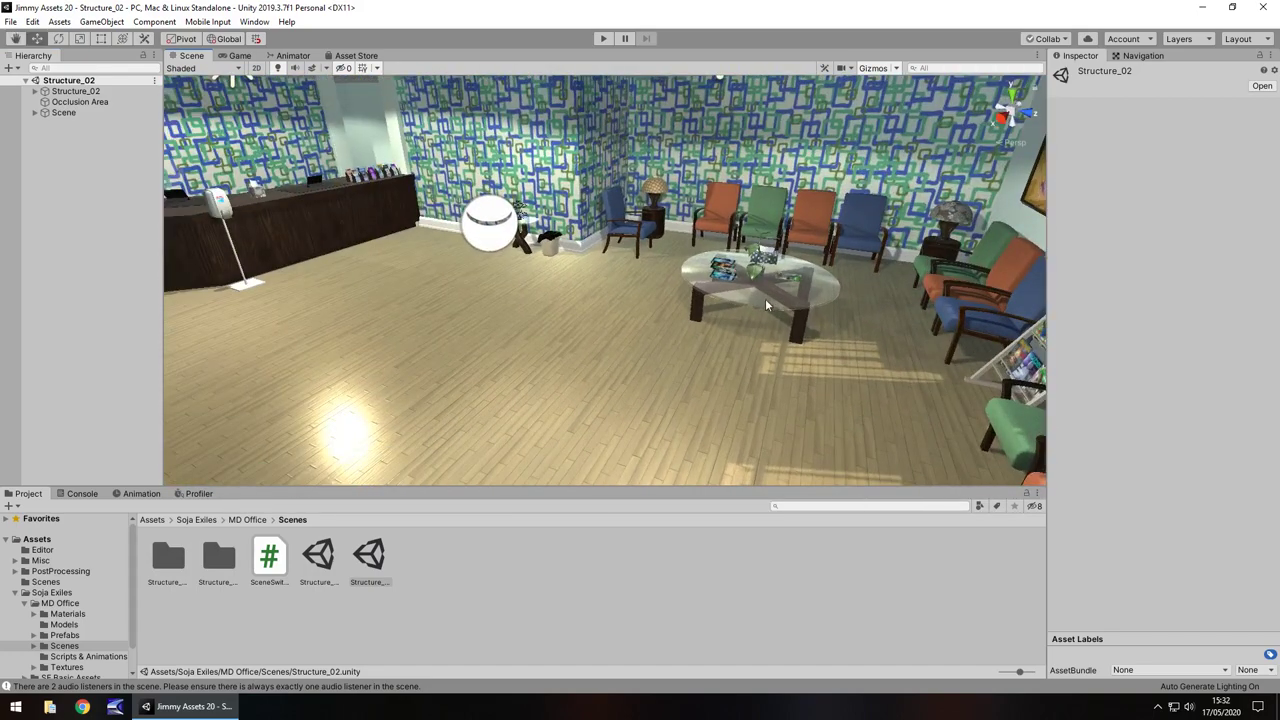
right_click_drag(722, 288, 606, 247)
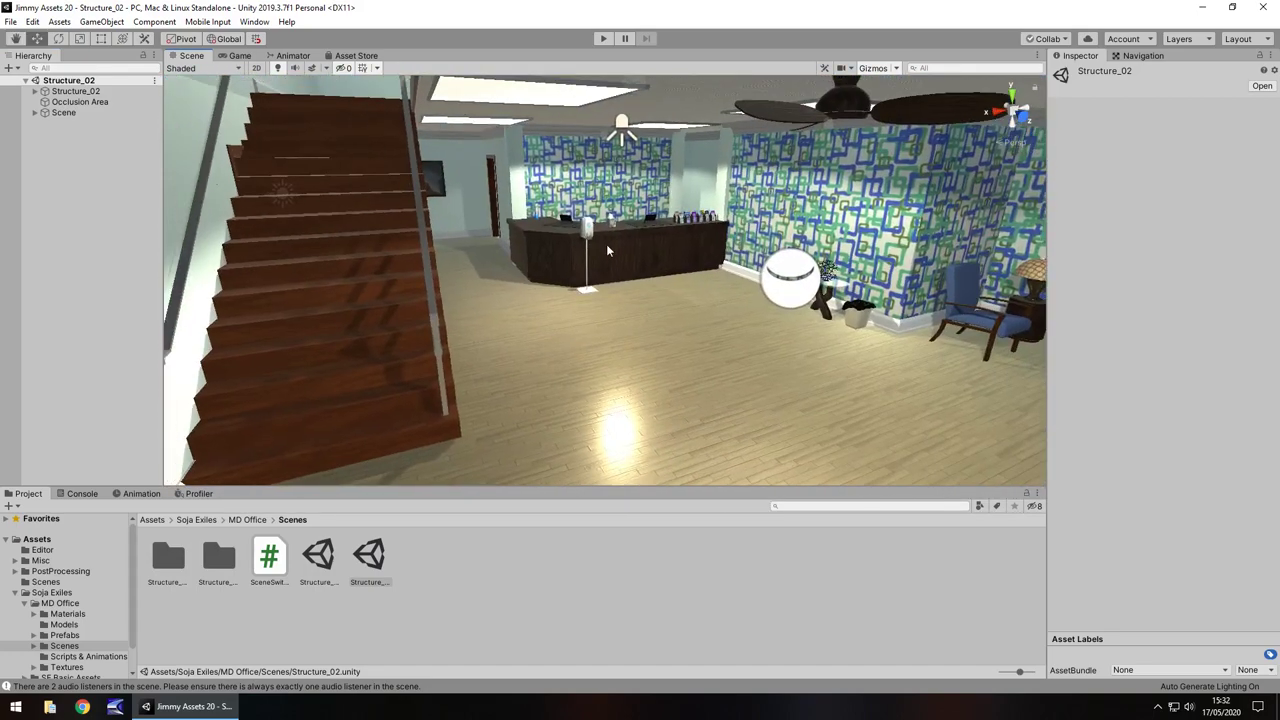
Reopen Structure_01 and tour the cabinet wall, exam room corridor and reception desk
double_click(318, 560)
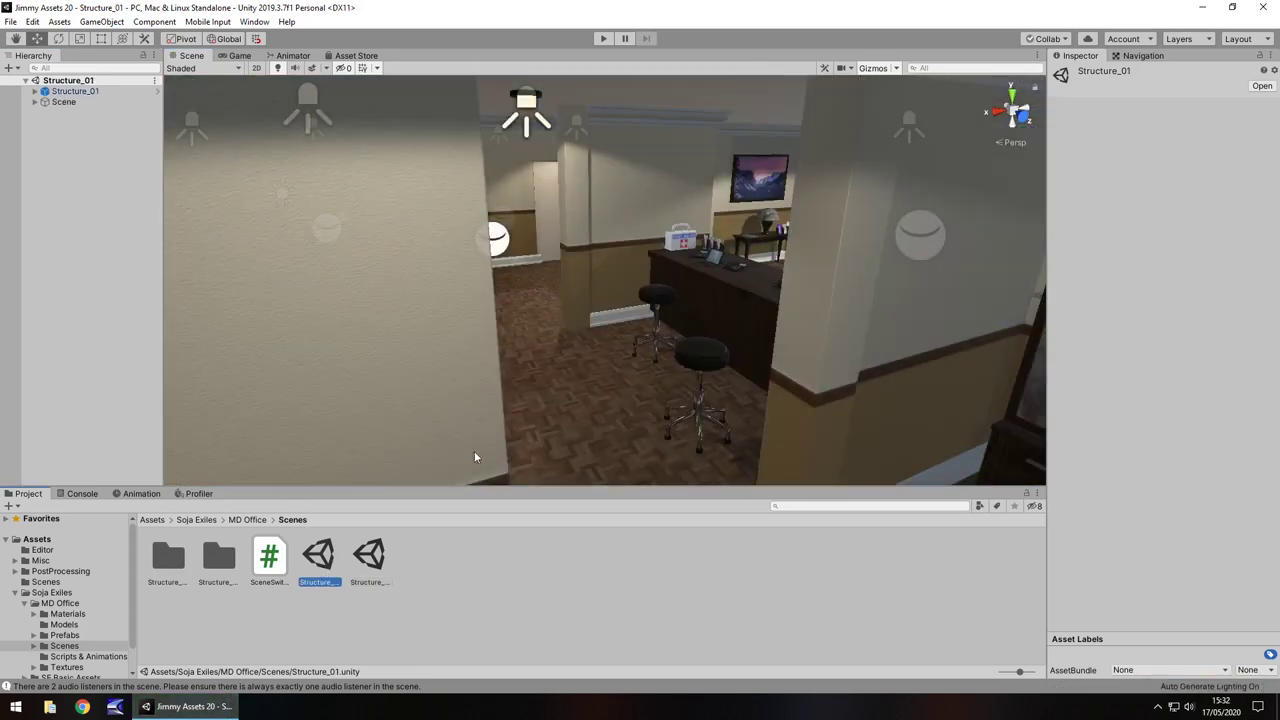
right_click_drag(580, 157, 807, 262)
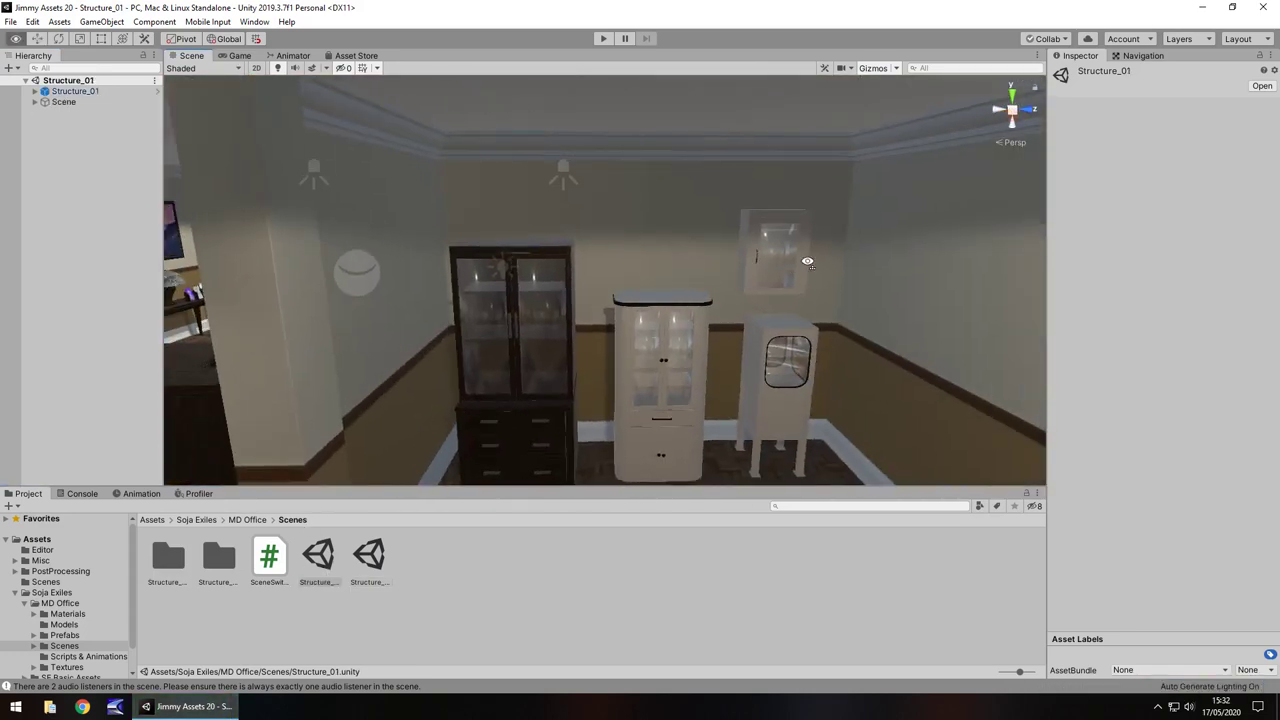
right_click_drag(671, 260, 545, 245)
scroll(545, 245, "up", 3)
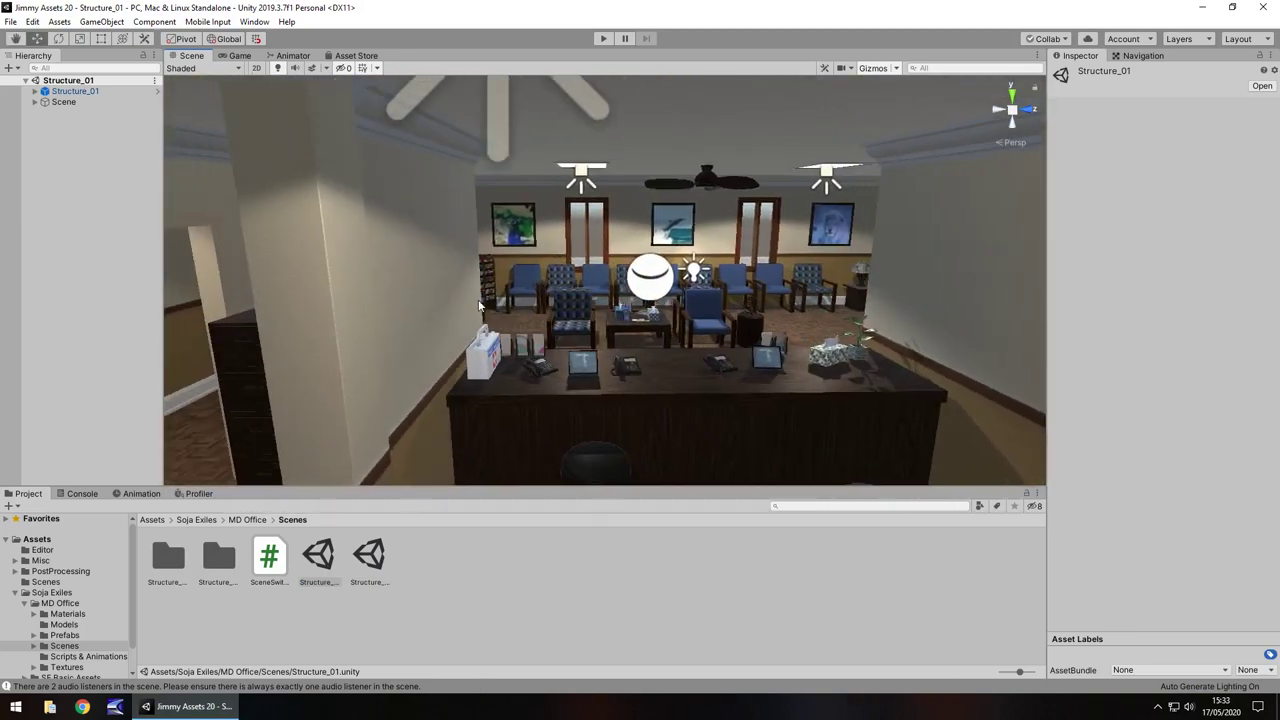
scroll(500, 286, "up", 5)
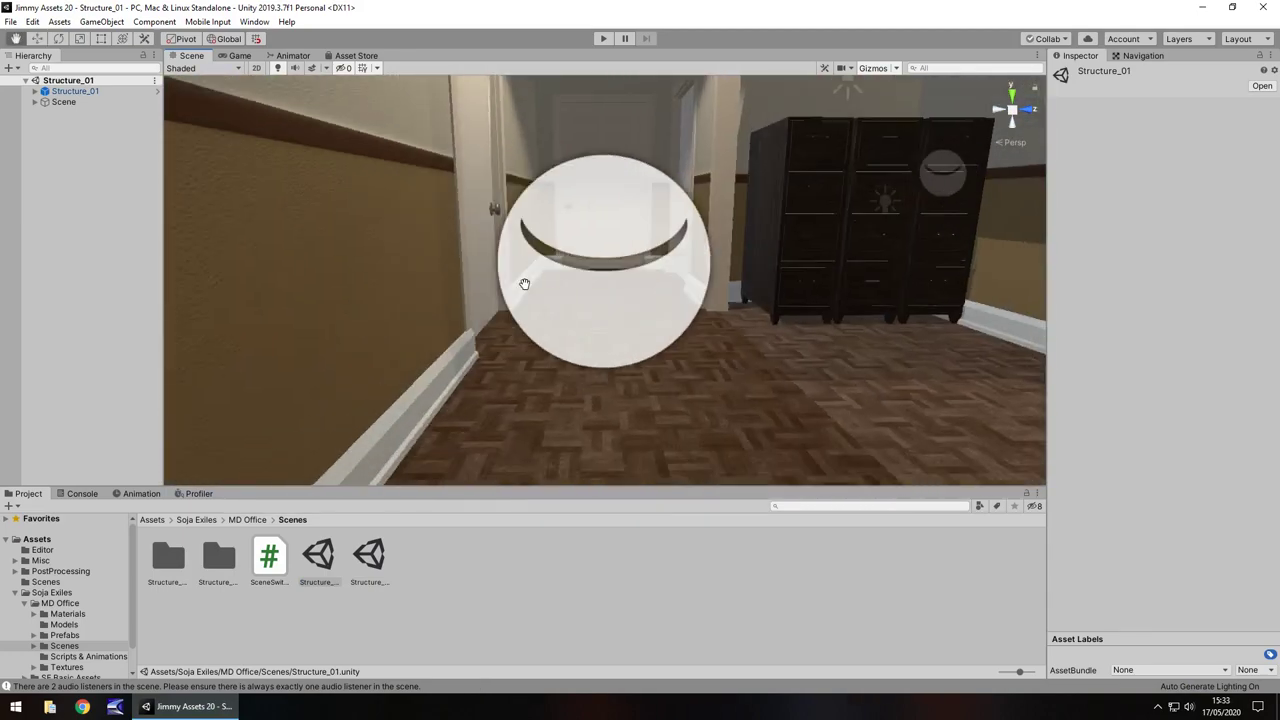
scroll(524, 284, "up", 4)
mouse_move(526, 290)
right_mouse_down()
mouse_move(651, 277)
mouse_move(869, 285)
mouse_move(731, 283)
mouse_move(725, 267)
mouse_move(294, 289)
mouse_move(406, 269)
right_mouse_up()
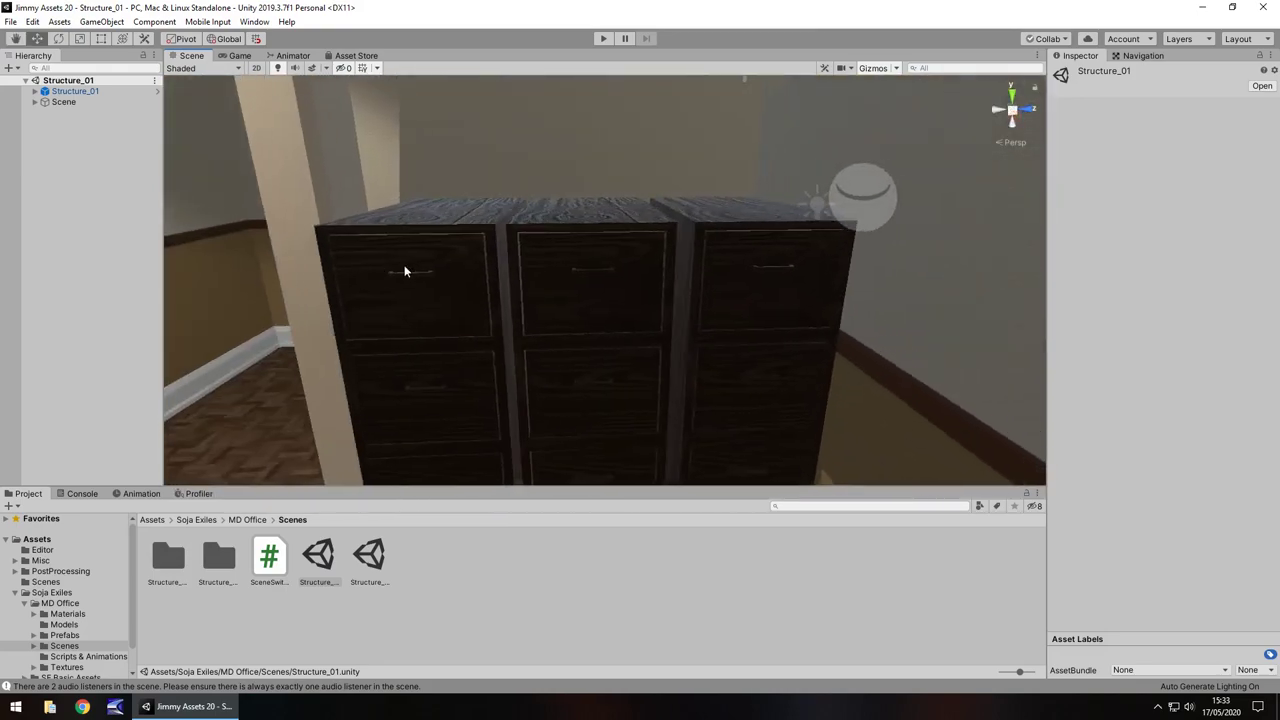
scroll(400, 275, "down", 5)
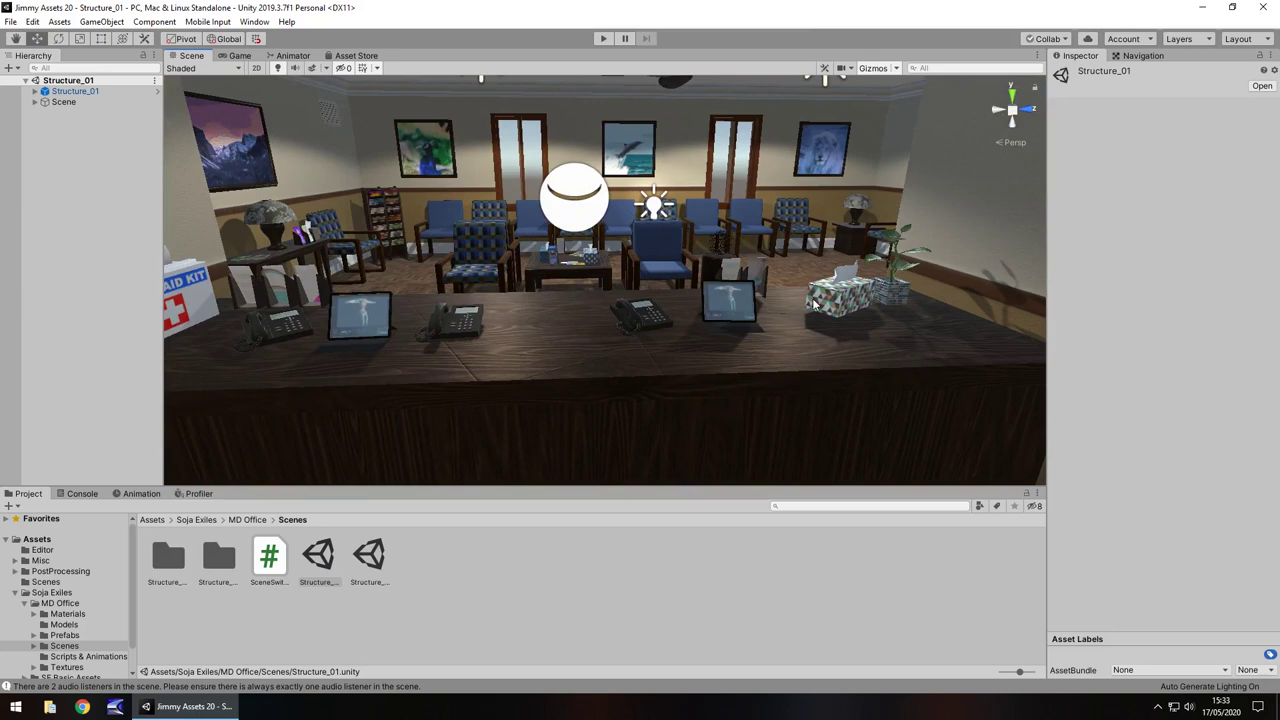
middle_click_drag(814, 305, 531, 292)
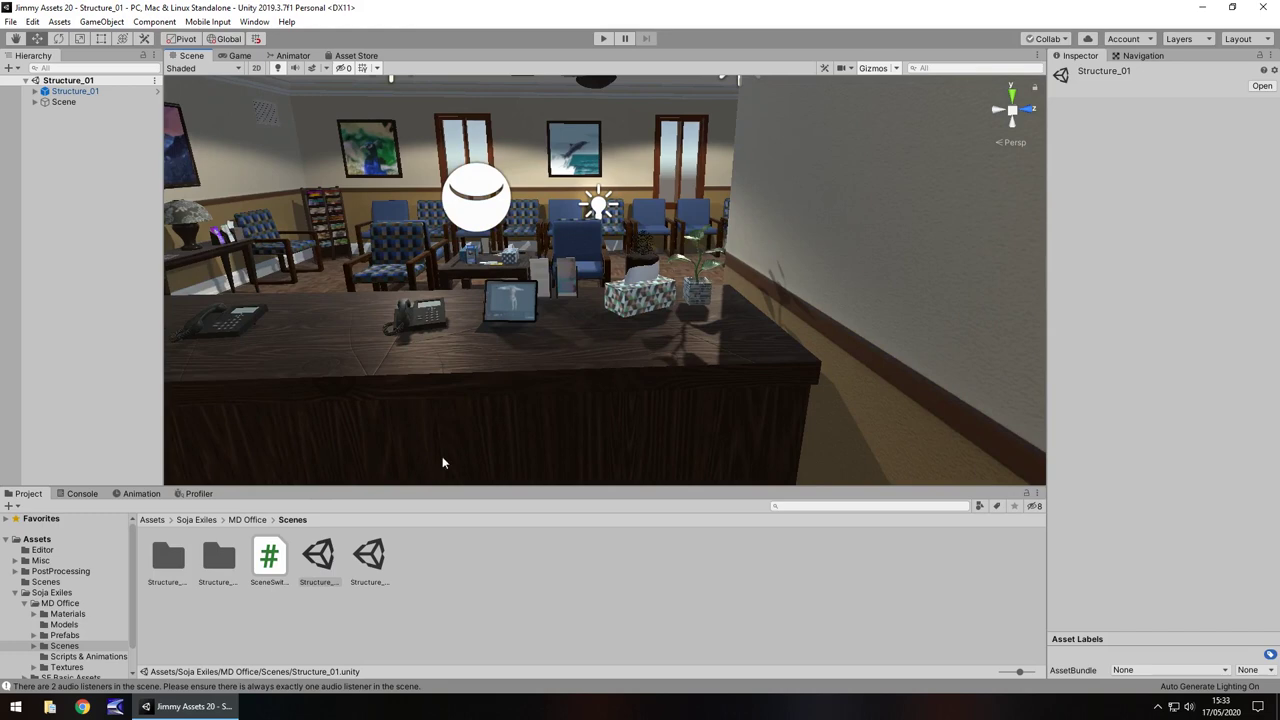
Browse the Materials subfolders, including Mag, Posters and Meds, then collapse Materials
left_click(66, 614)
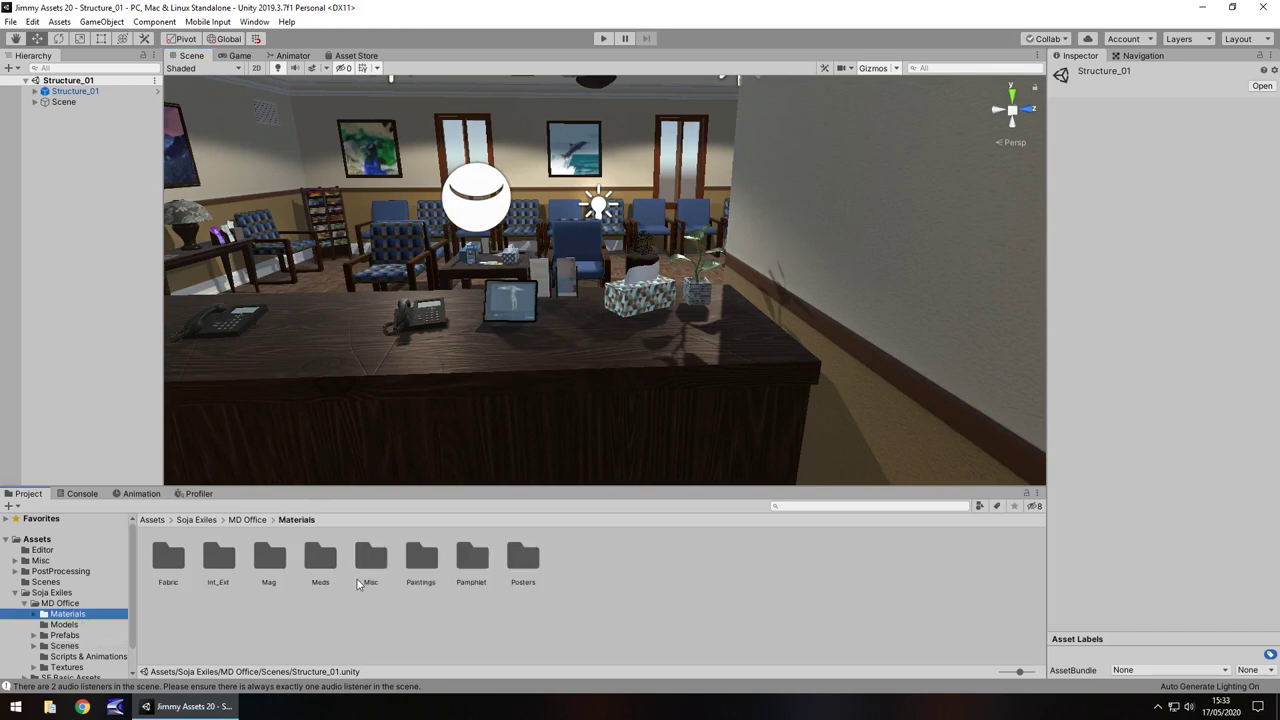
left_click(34, 614)
scroll(50, 600, "down", 3)
left_click(68, 566)
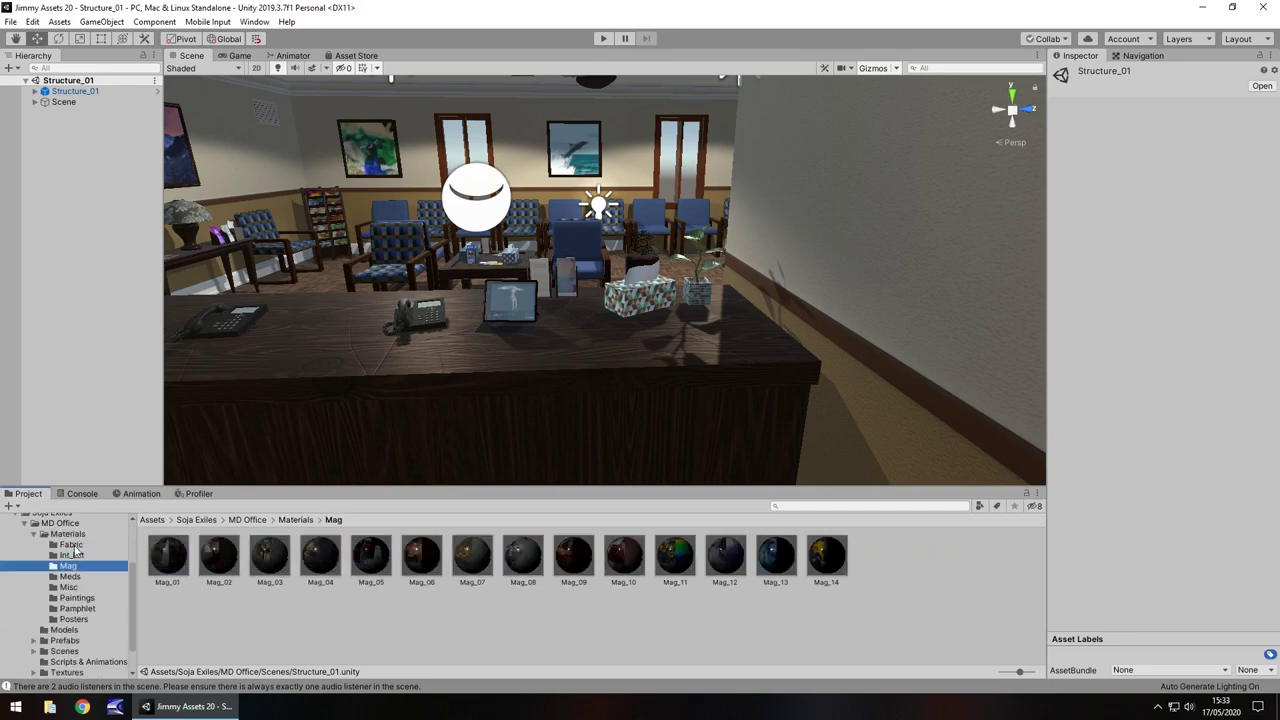
key("Down")
key("Down")
key("Down")
key("Down")
key("Down")
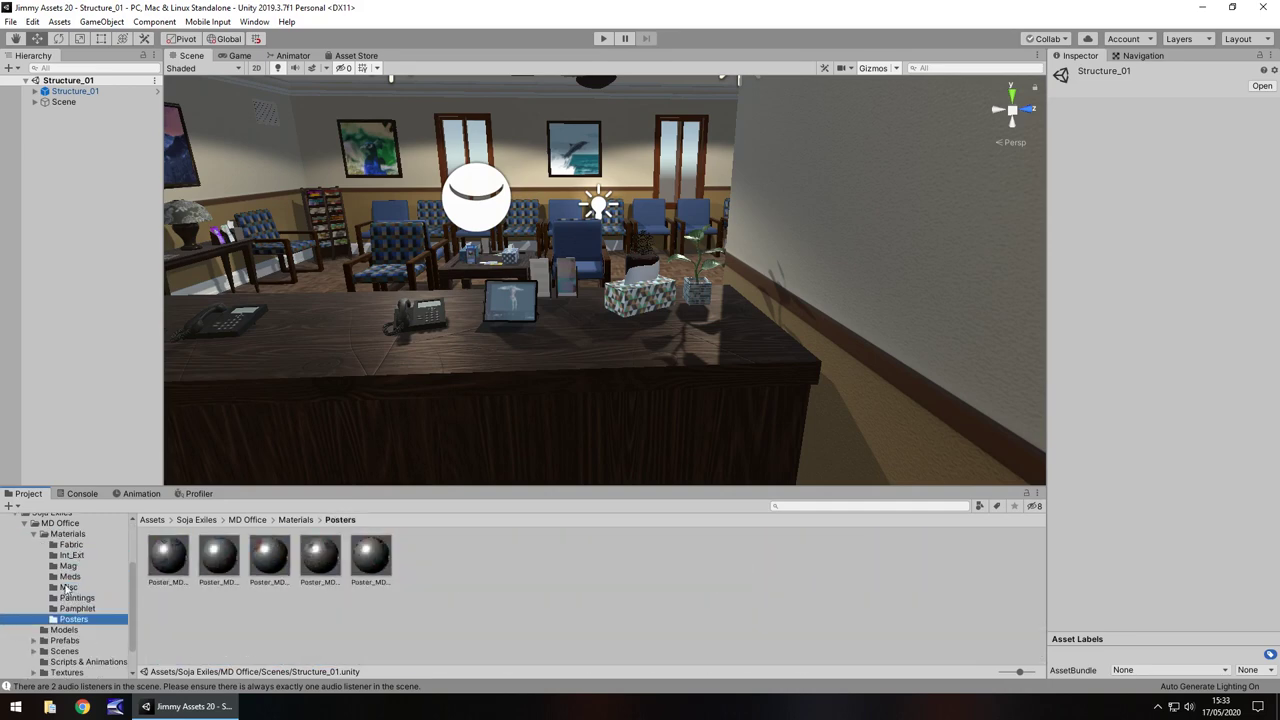
key("Up")
key("Up")
key("Up")
key("Up")
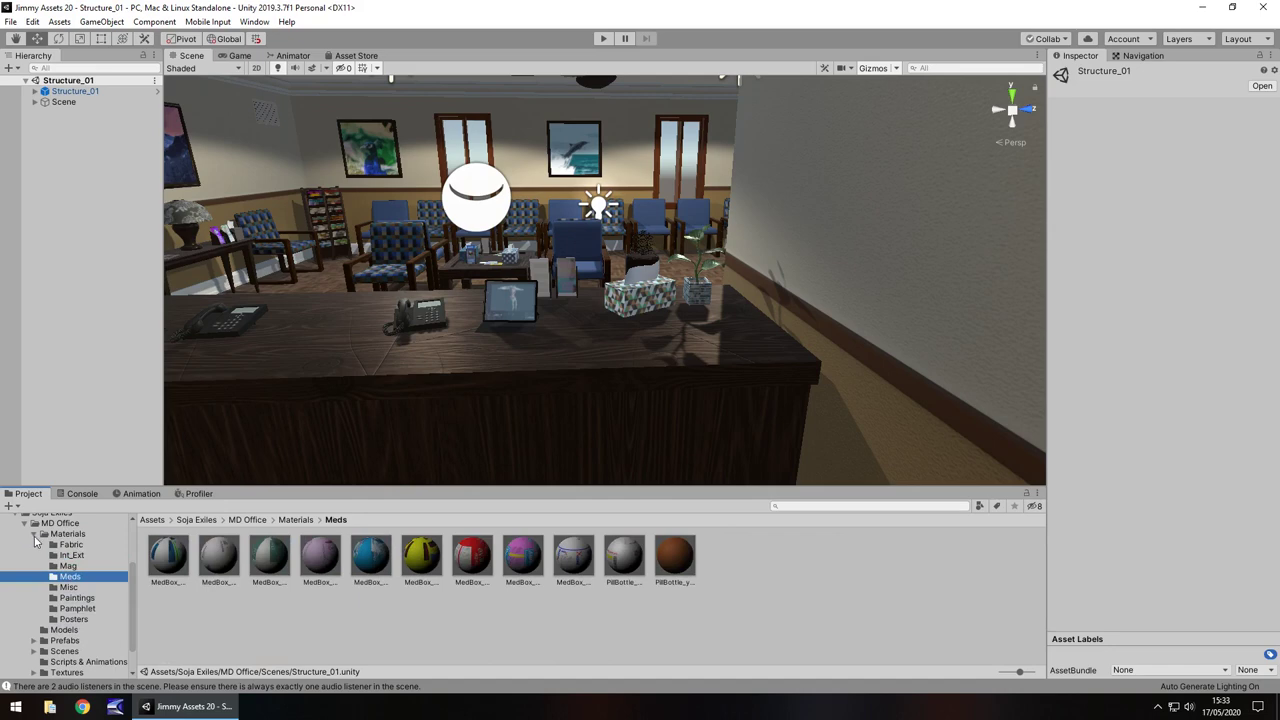
left_click(35, 536)
Show the Models folder and list the meshes inside the props and Office_MD models
left_click(65, 596)
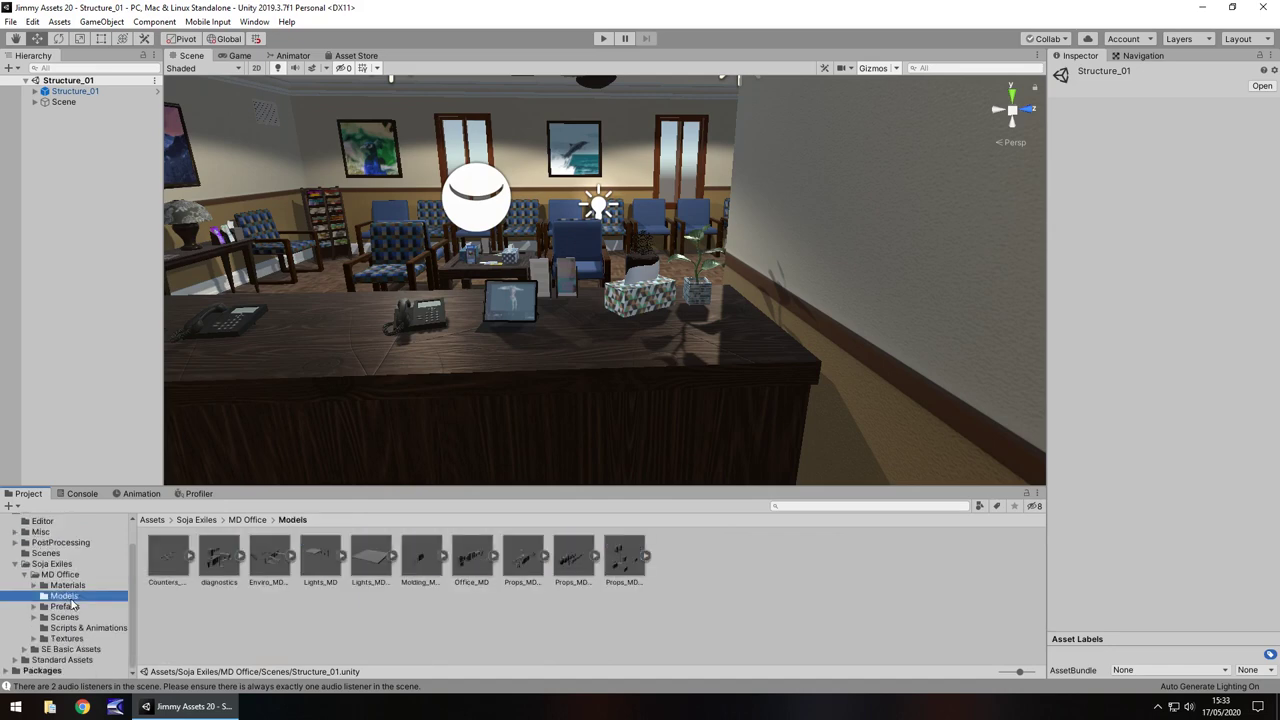
left_click(643, 558)
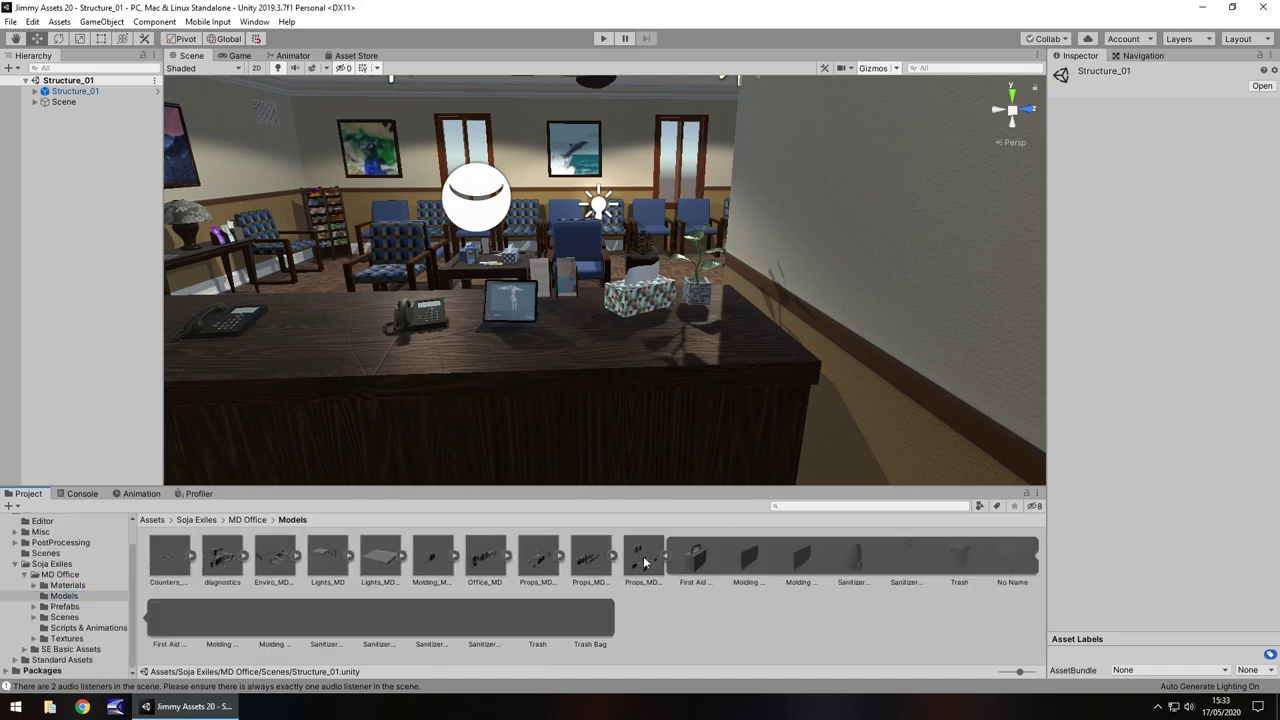
left_click(507, 558)
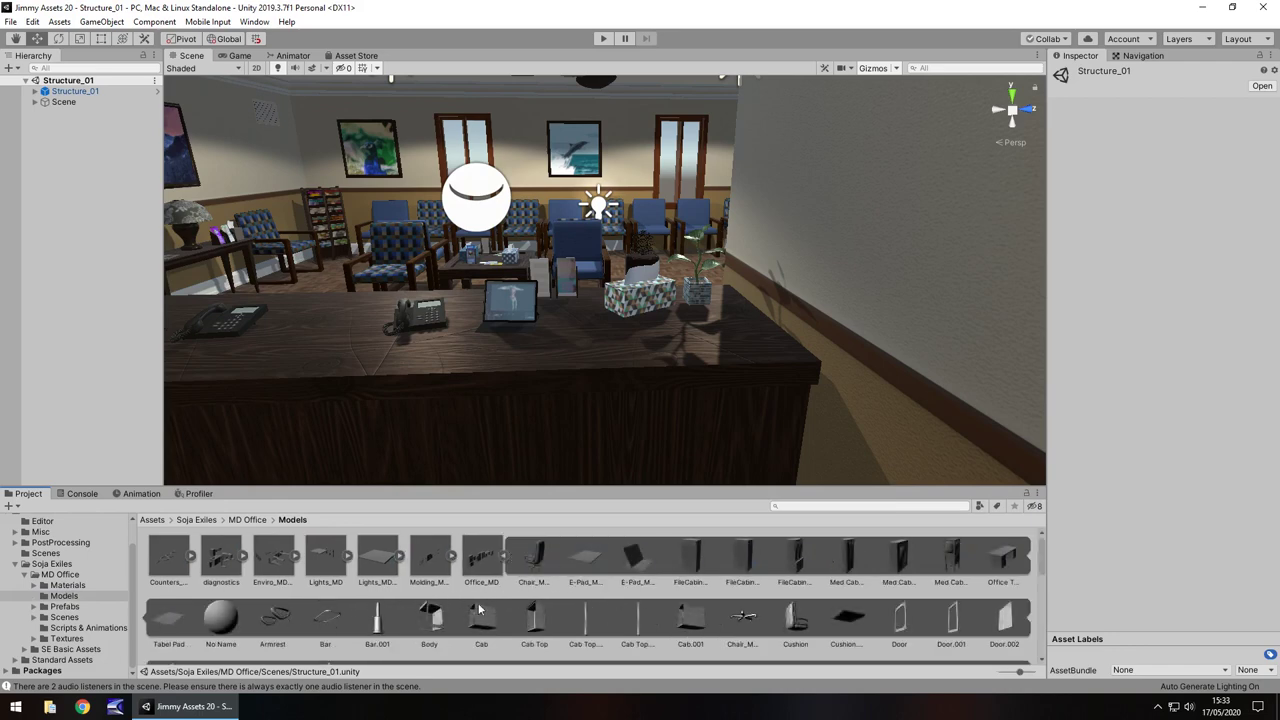
Browse the Furniture prefabs: Equipment, Cabinets, Counters and Magazine Rack, then collapse Prefabs
left_click(64, 606)
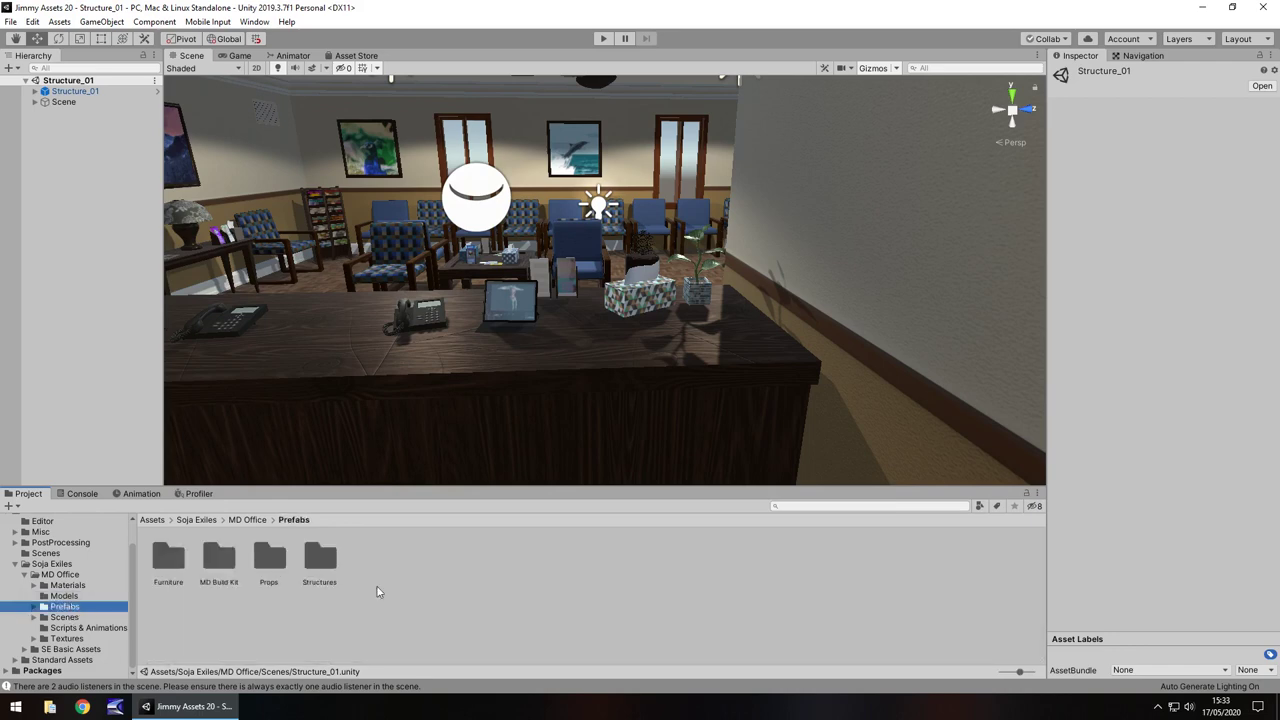
double_click(172, 560)
double_click(270, 560)
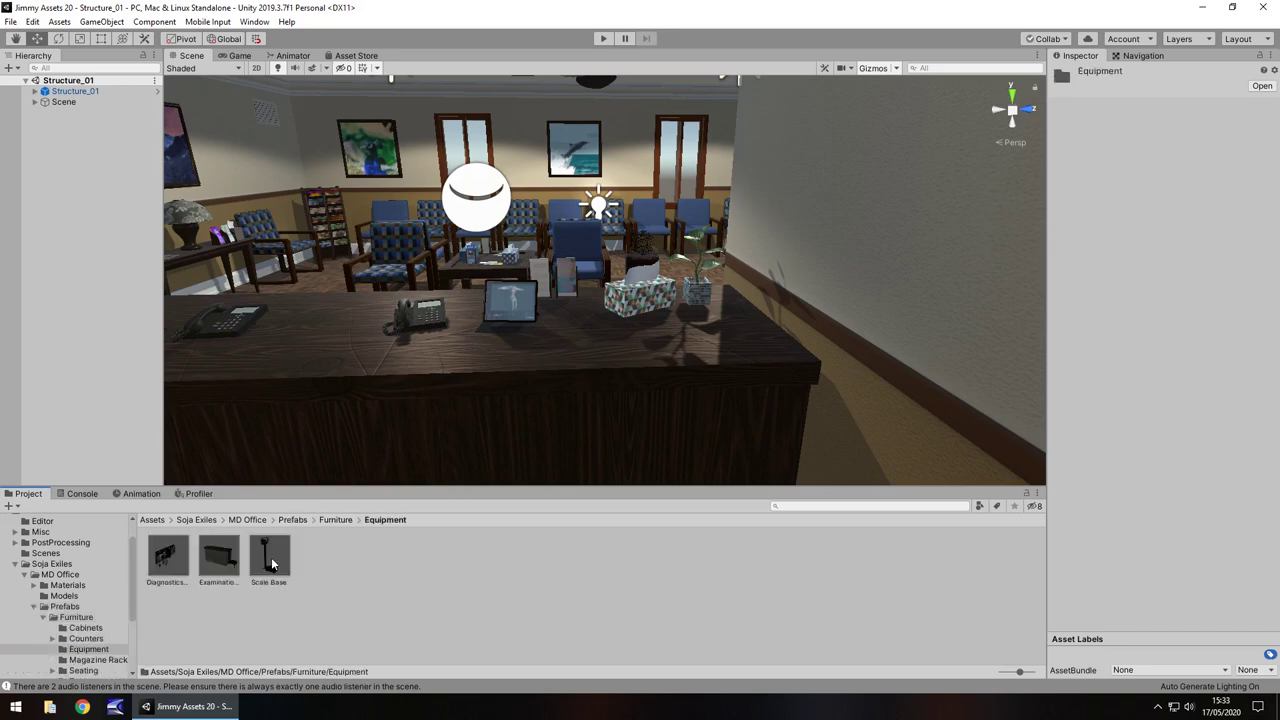
left_click(100, 628)
left_click(96, 639)
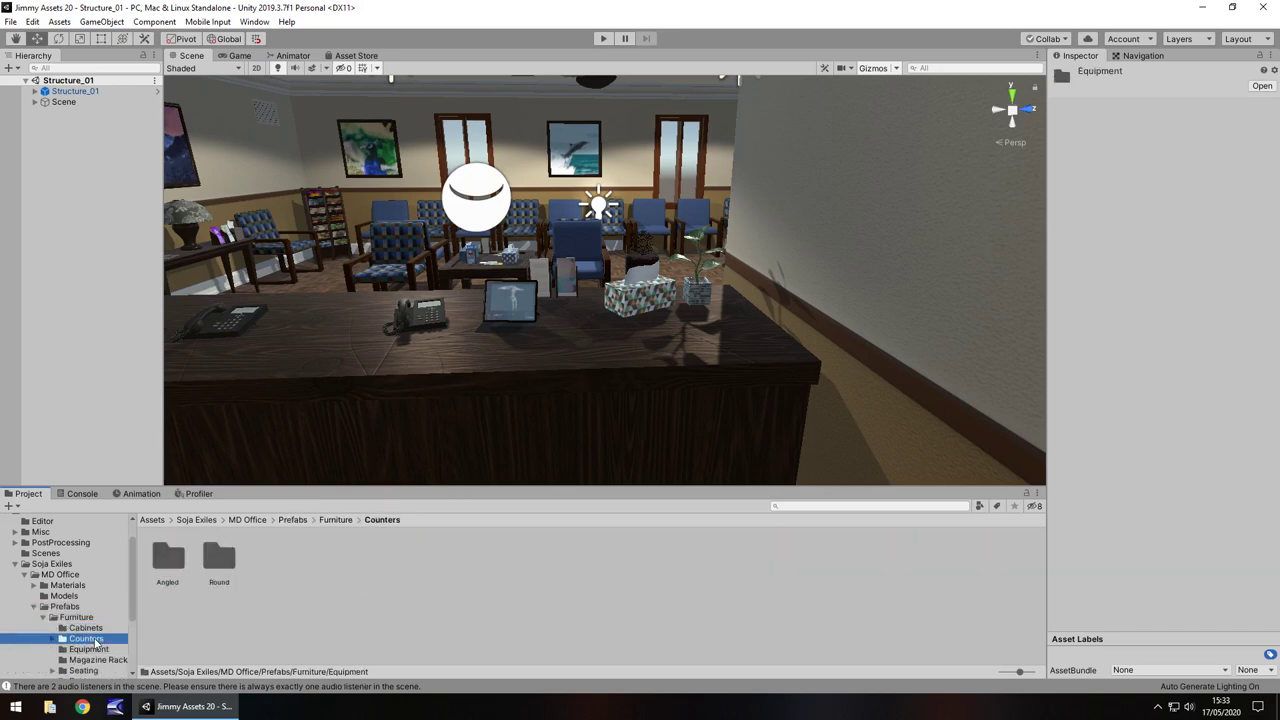
left_click(100, 660)
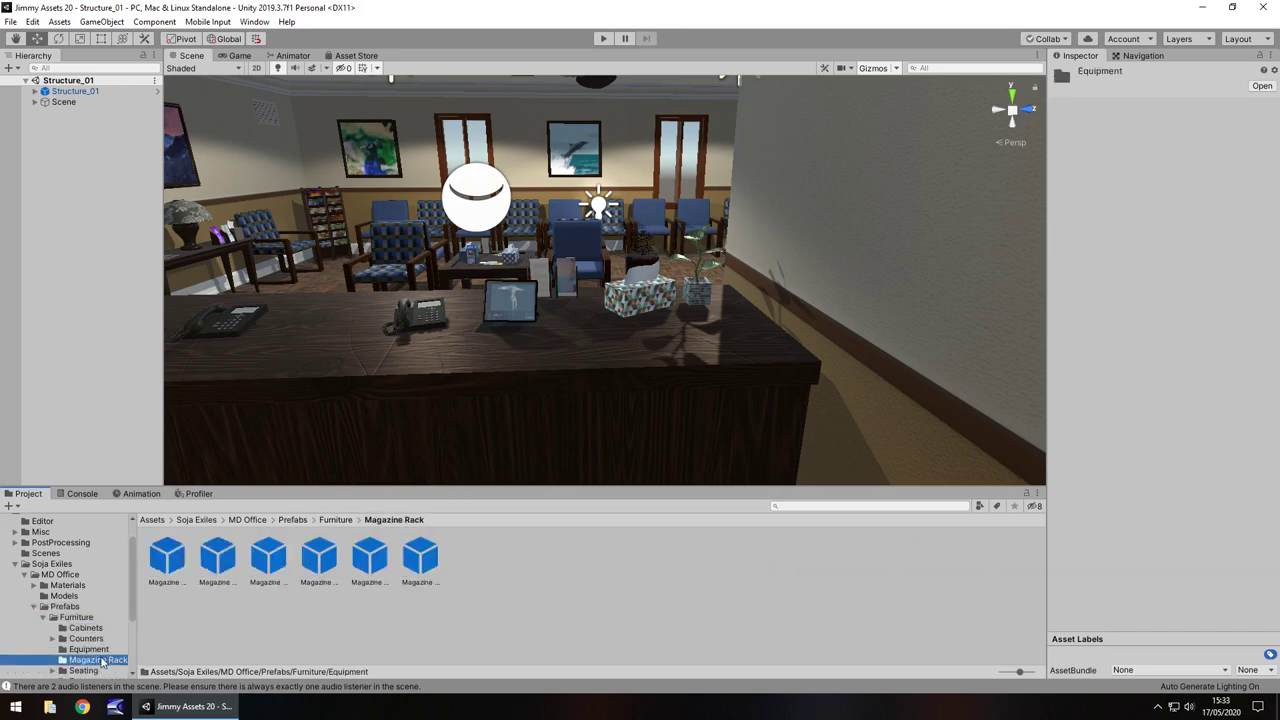
left_click(35, 607)
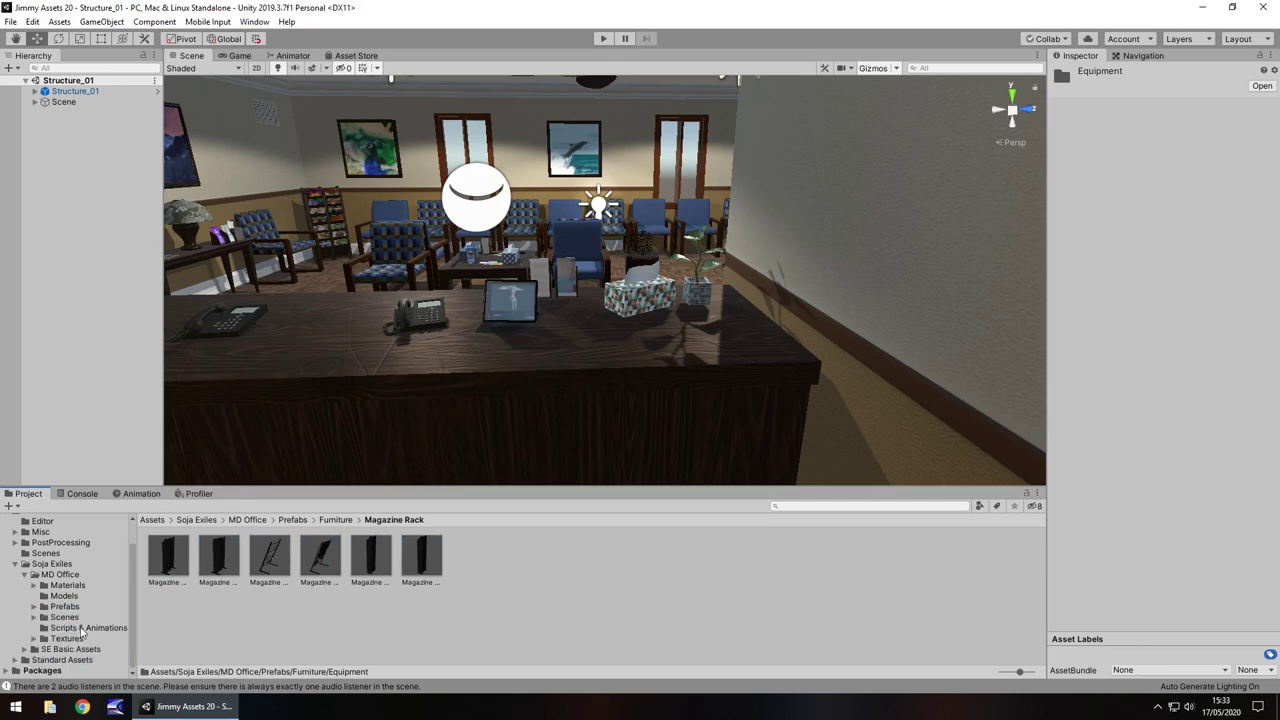
View the Scripts & Animations folder, then the Textures folder's subfolders
left_click(65, 617)
left_click(86, 628)
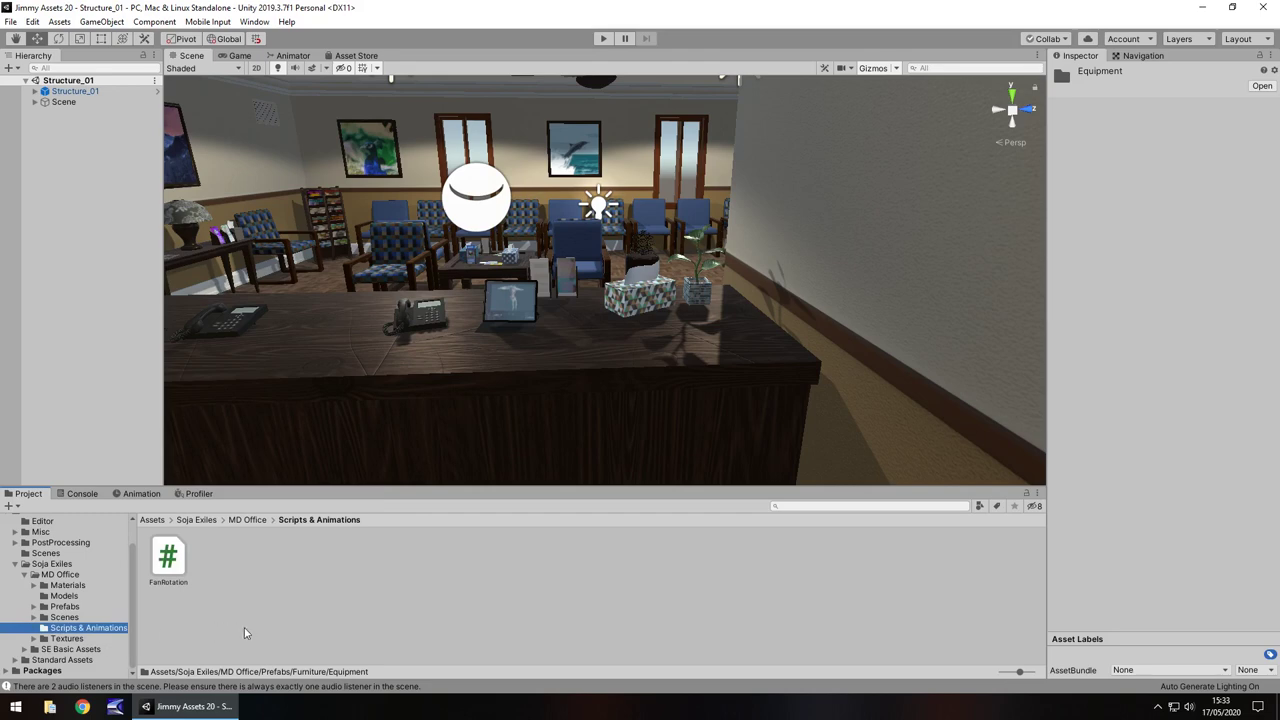
left_click(67, 638)
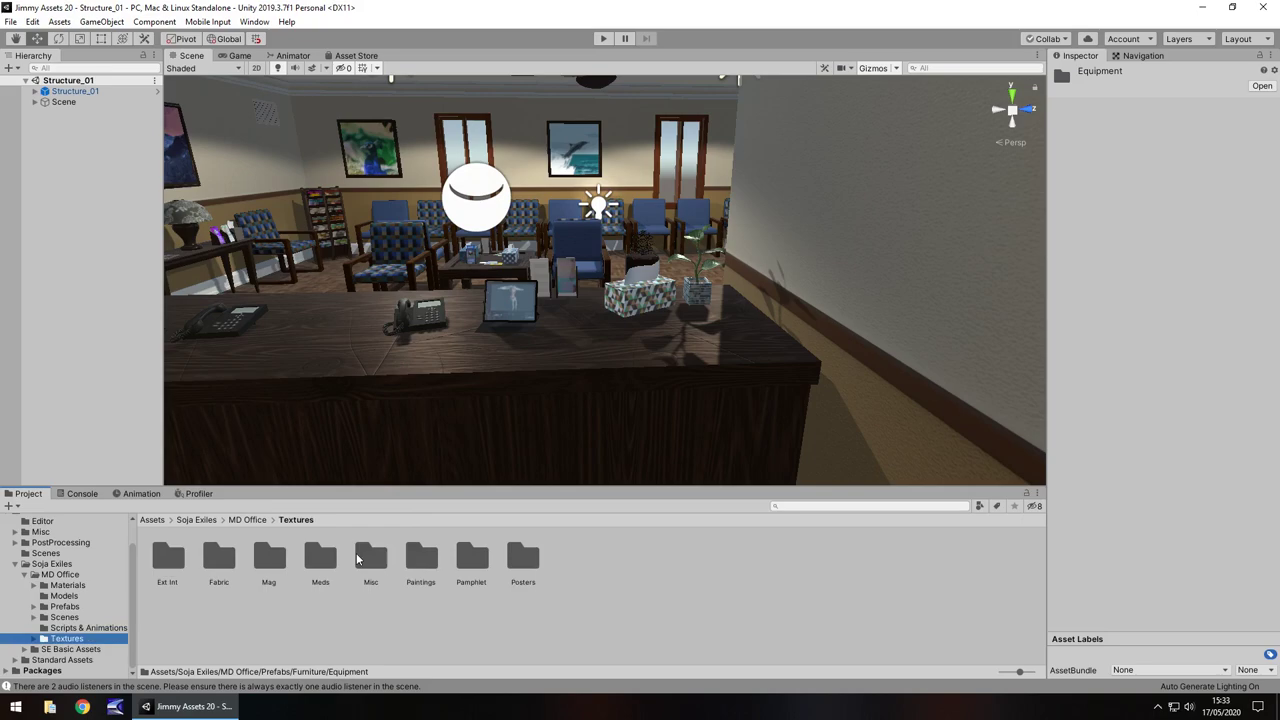
Alt-orbit past a wall painting and the corridor to look down on the blue checked chairs
key("alt")
left_click_drag(745, 347, 329, 299, "alt")
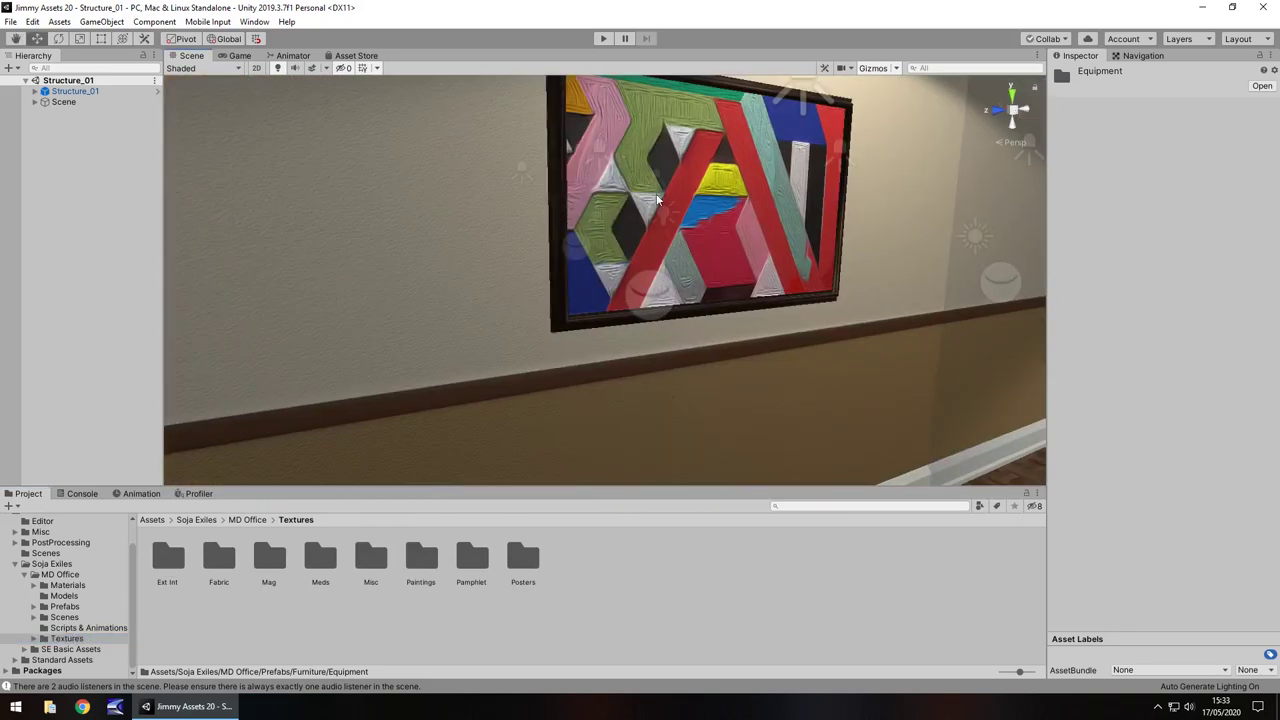
mouse_move(657, 199)
left_mouse_down("alt")
mouse_move(753, 216)
mouse_move(690, 235)
mouse_move(724, 266)
mouse_move(620, 277)
left_mouse_up("alt")
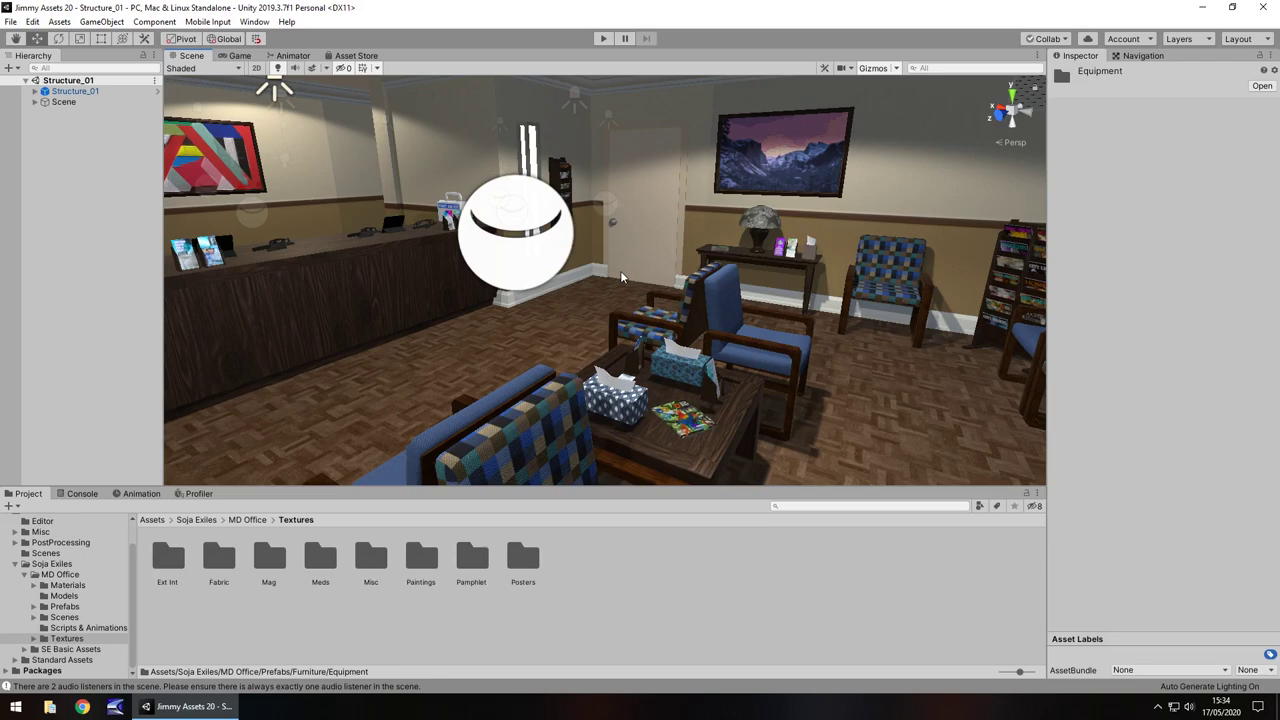
left_click_drag(640, 264, 766, 371, "alt")
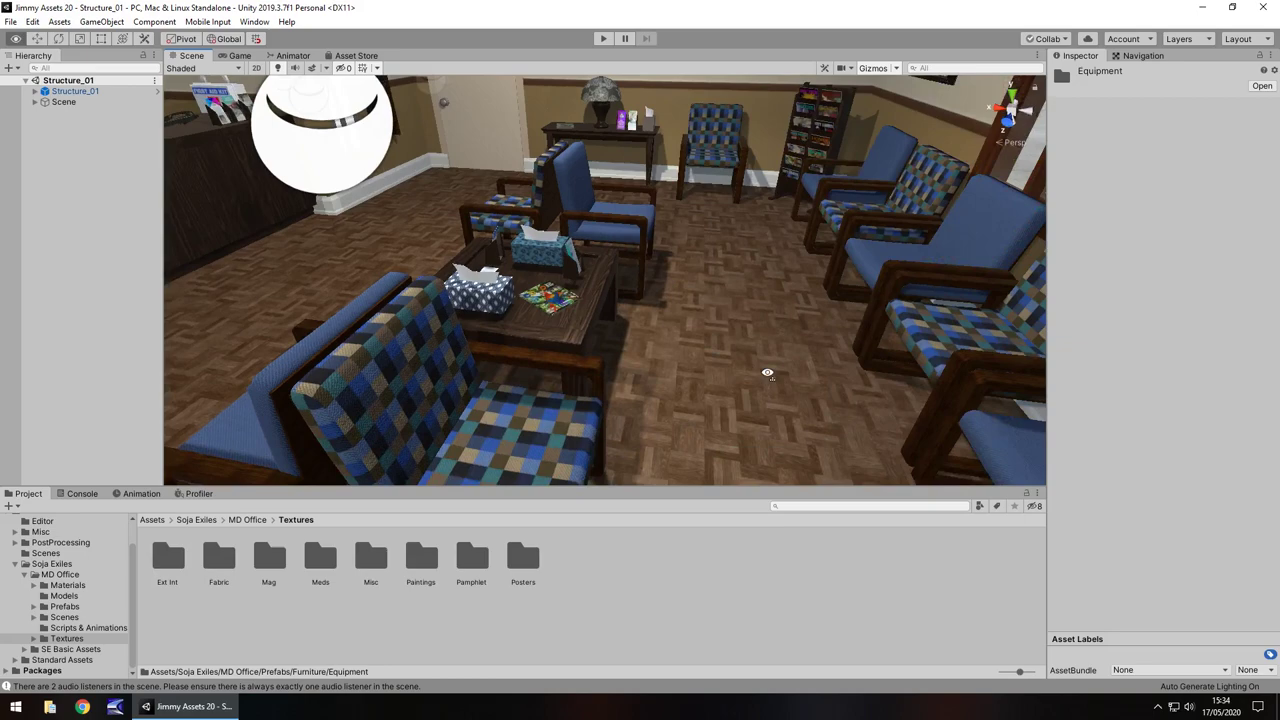
Set the Int_MD_01 floor material's Metallic to 0.23, then view the reception counter and chairs
left_click(737, 332)
left_click(699, 349)
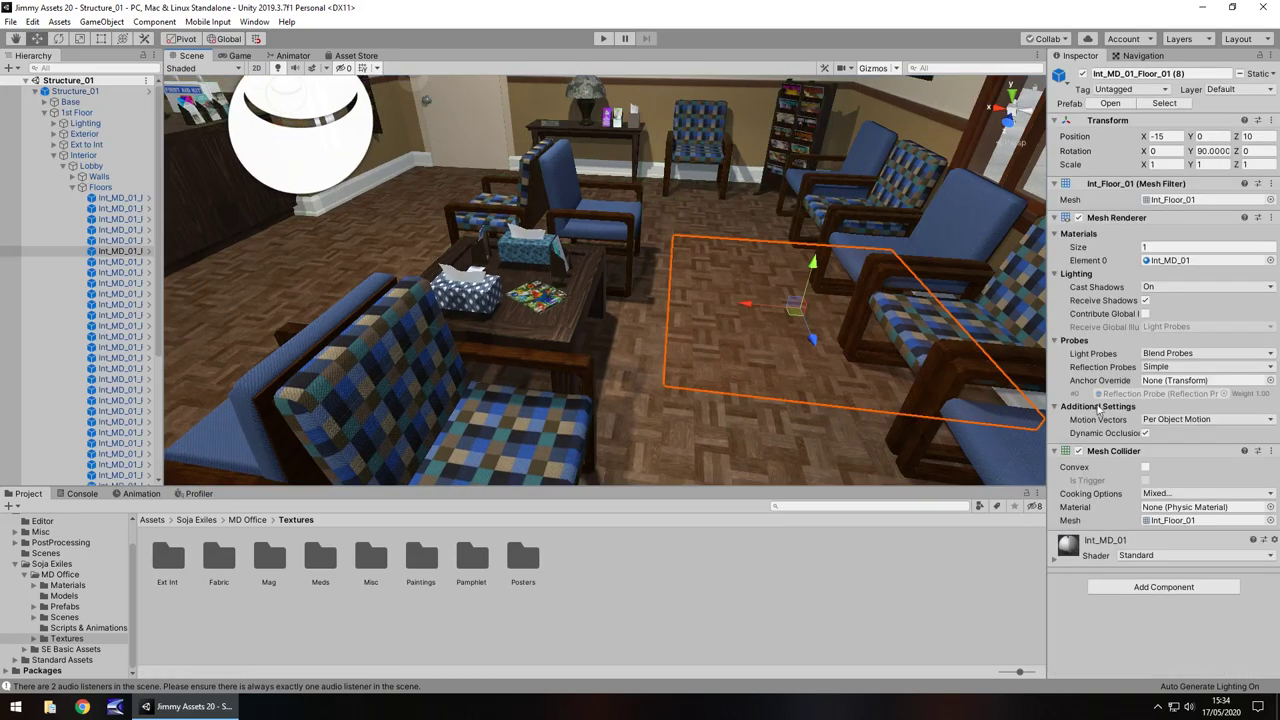
left_click(1052, 565)
scroll(1090, 383, "down", 5)
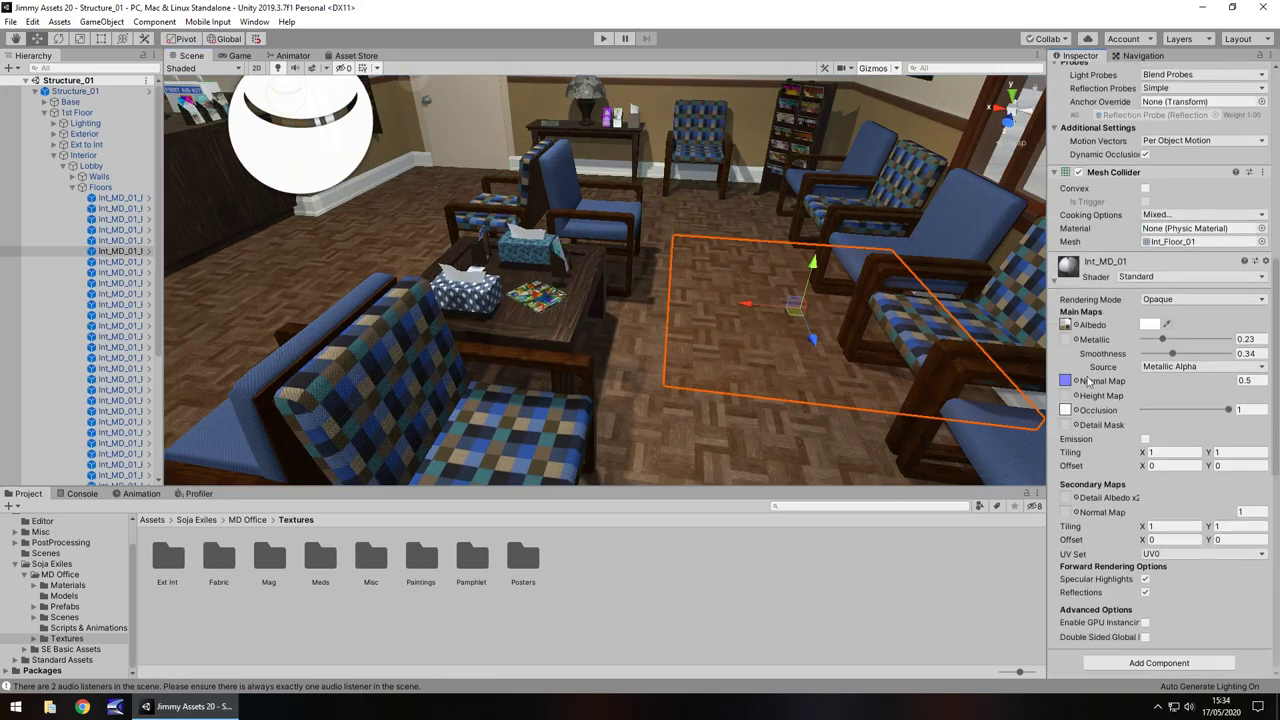
left_click_drag(1163, 343, 1276, 340)
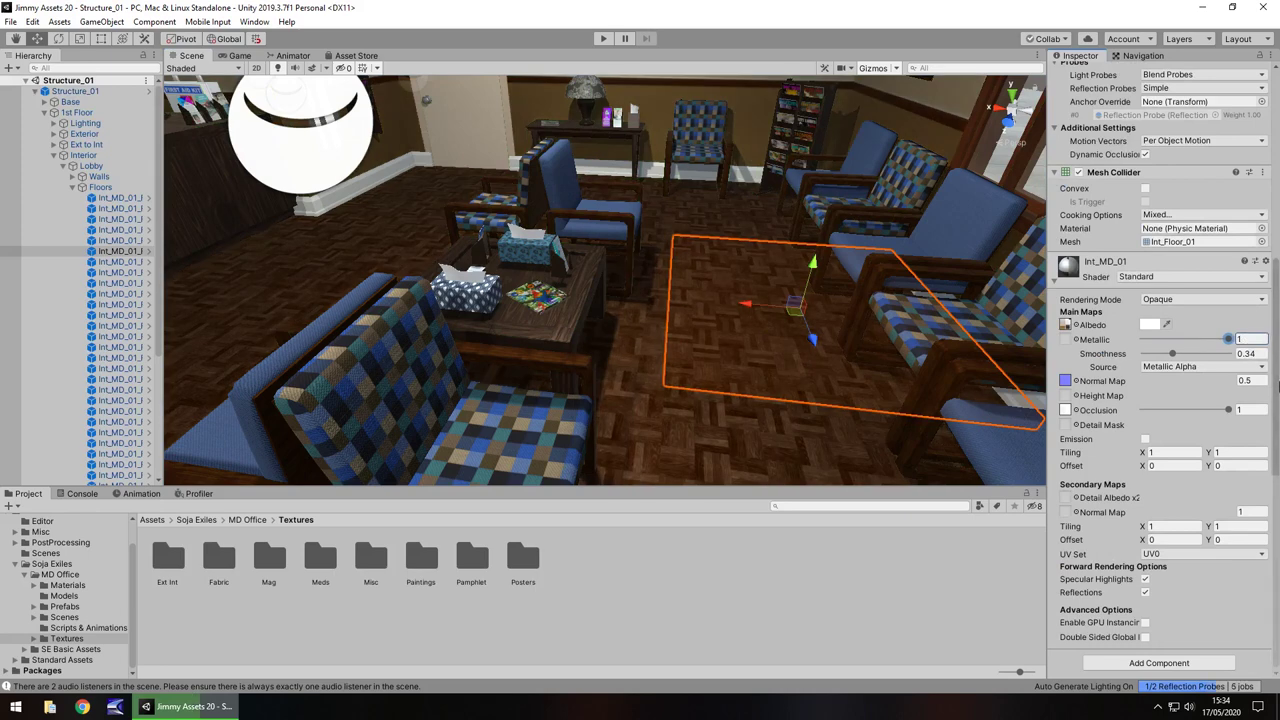
type("0.23")
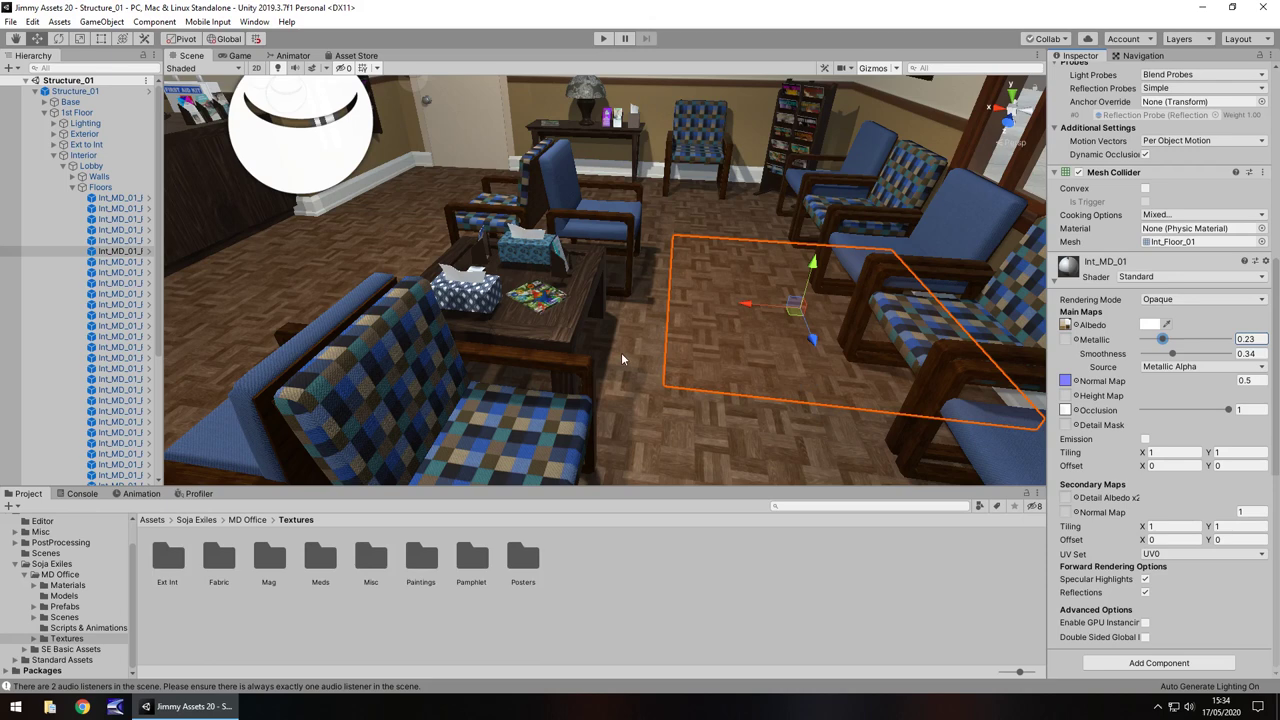
mouse_move(621, 352)
right_mouse_down()
mouse_move(604, 355)
mouse_move(523, 292)
mouse_move(560, 230)
mouse_move(368, 214)
mouse_move(606, 220)
right_mouse_up()
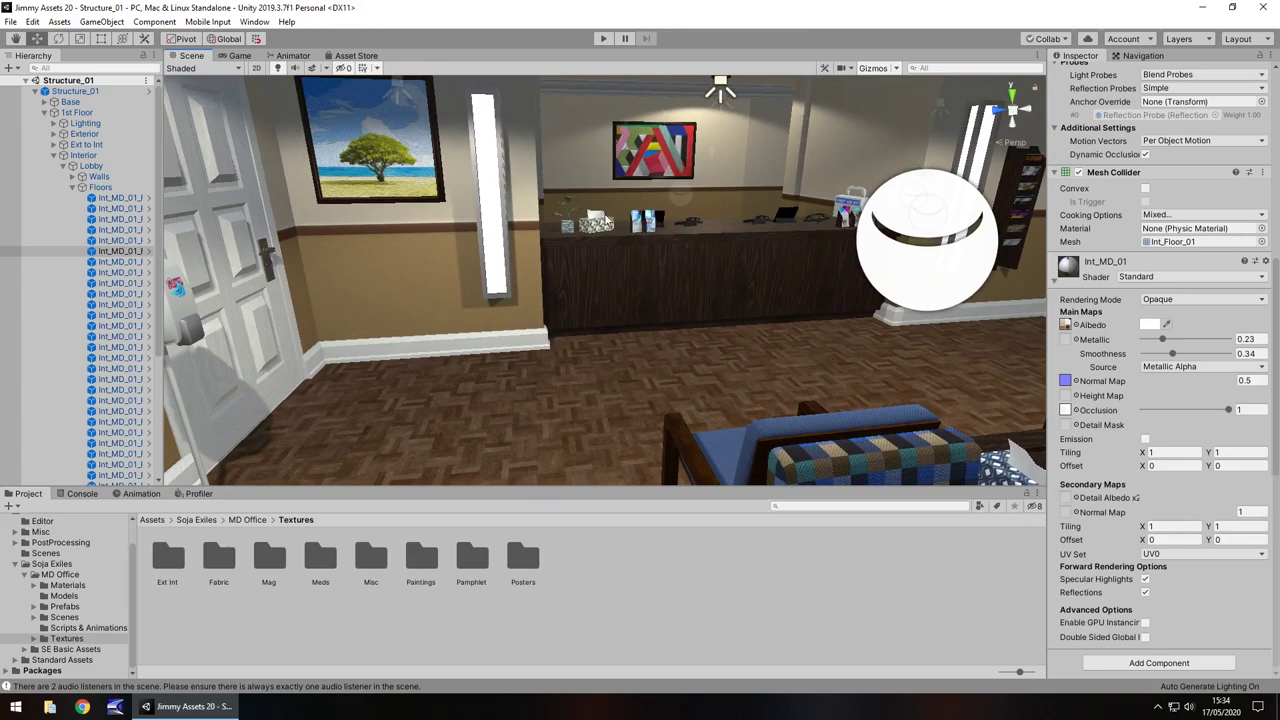
right_click_drag(606, 220, 750, 185)
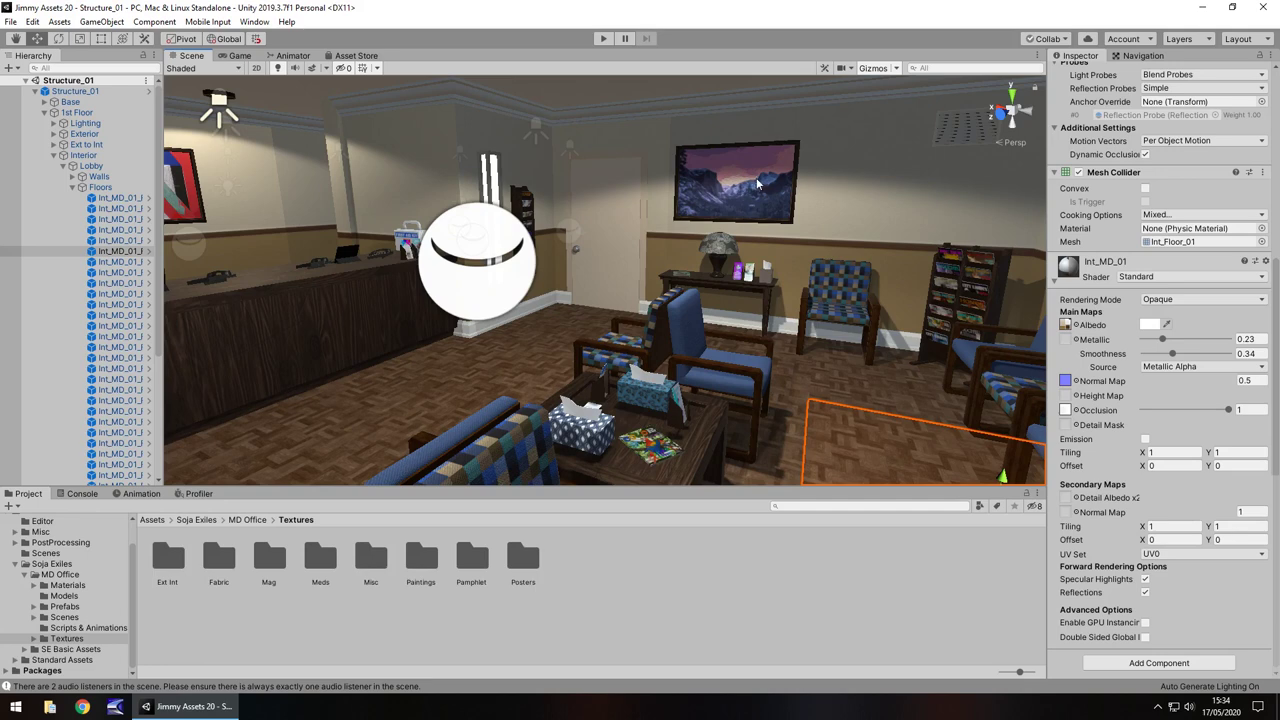
left_click(603, 39)
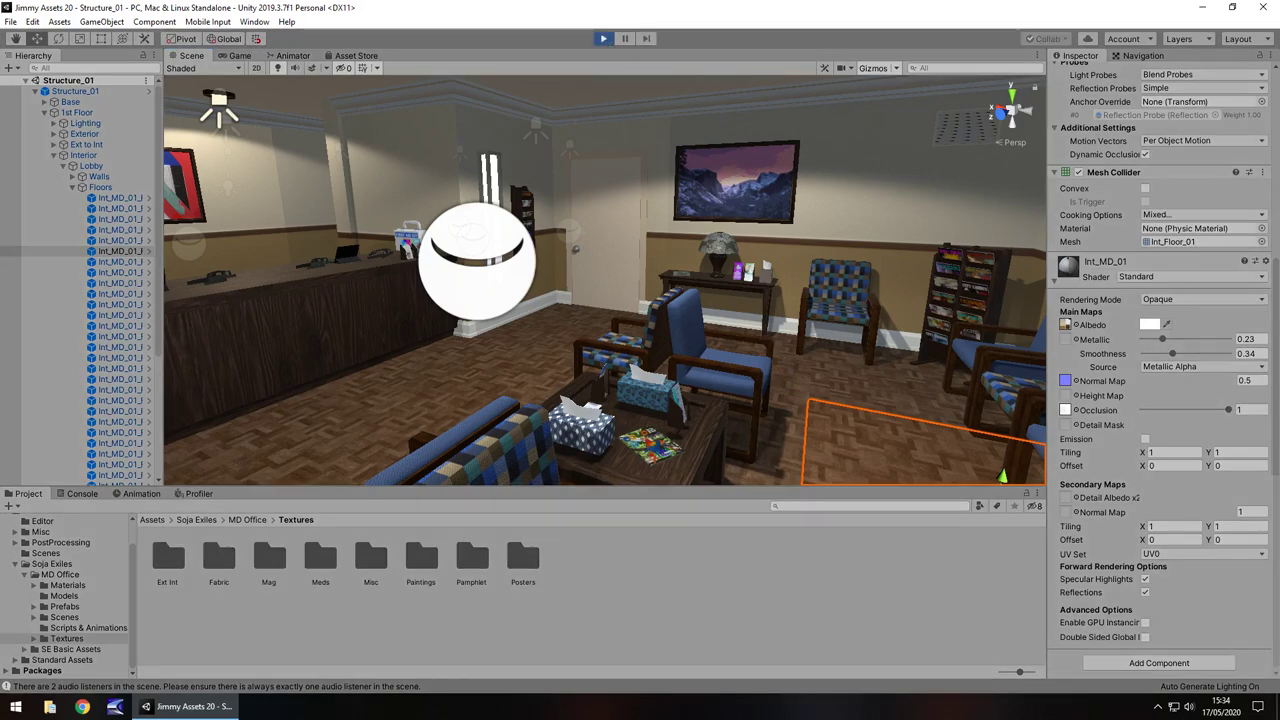
key("w")
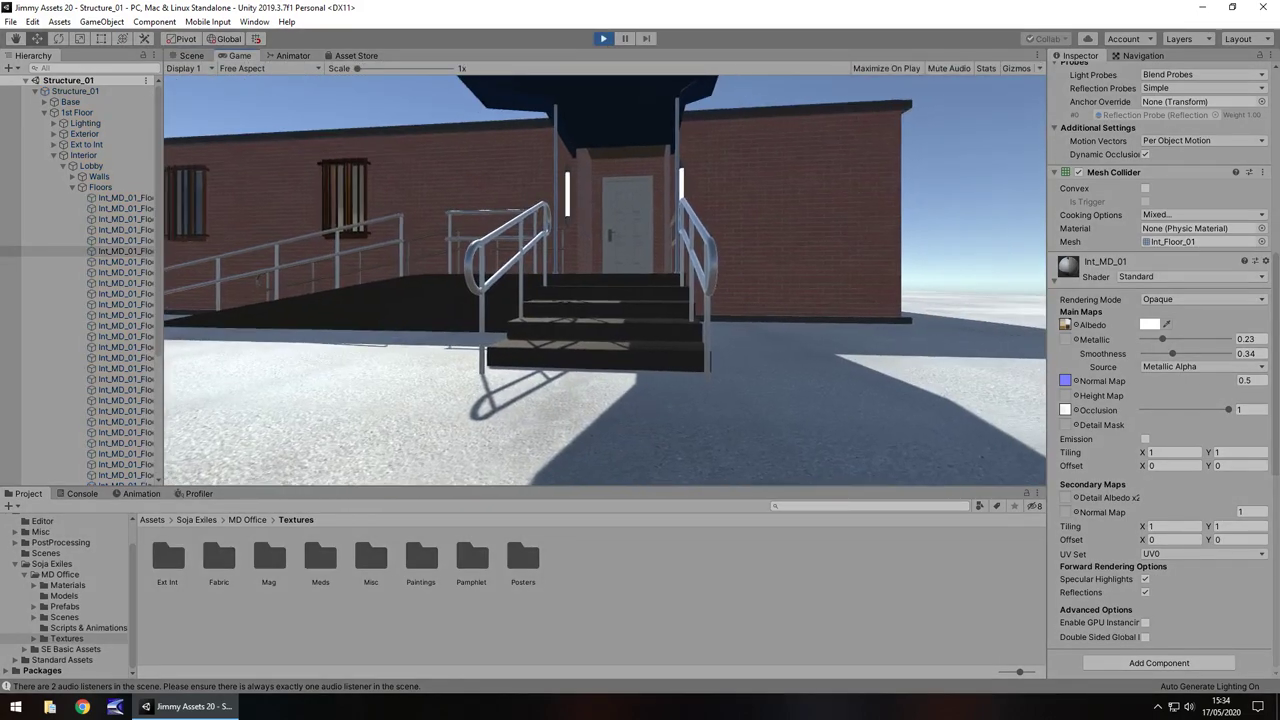
key("w")
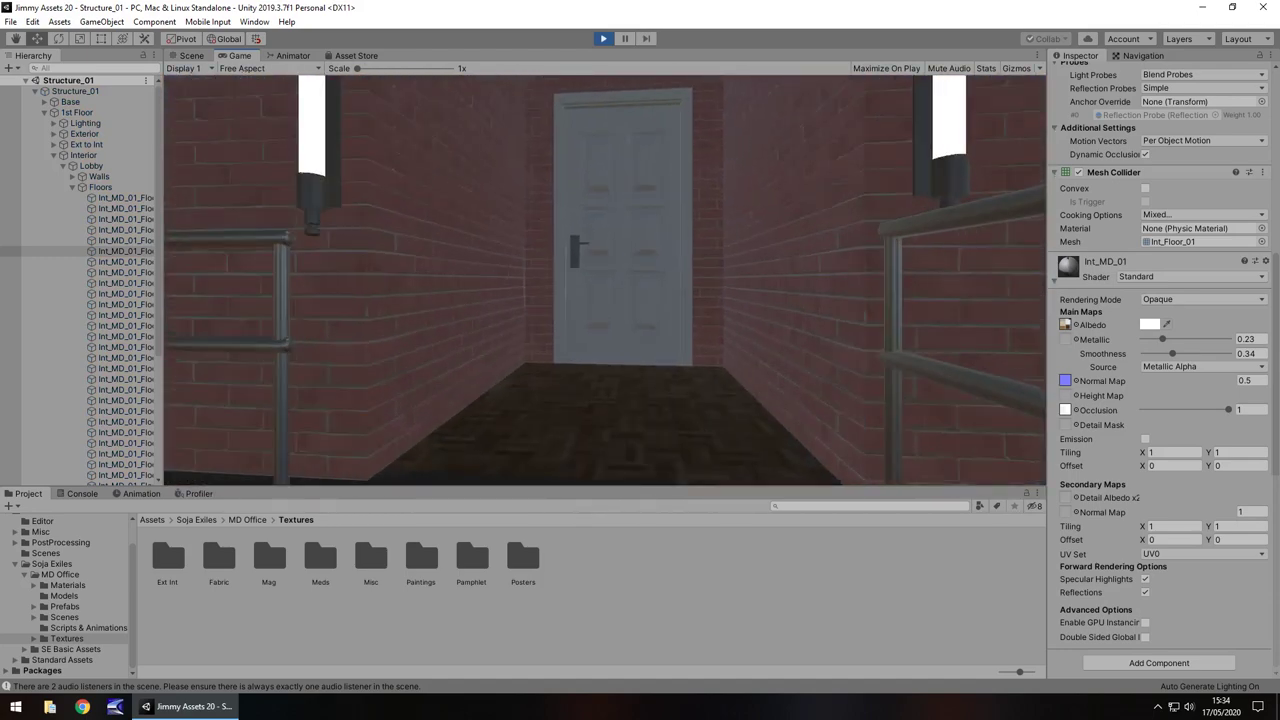
key("w")
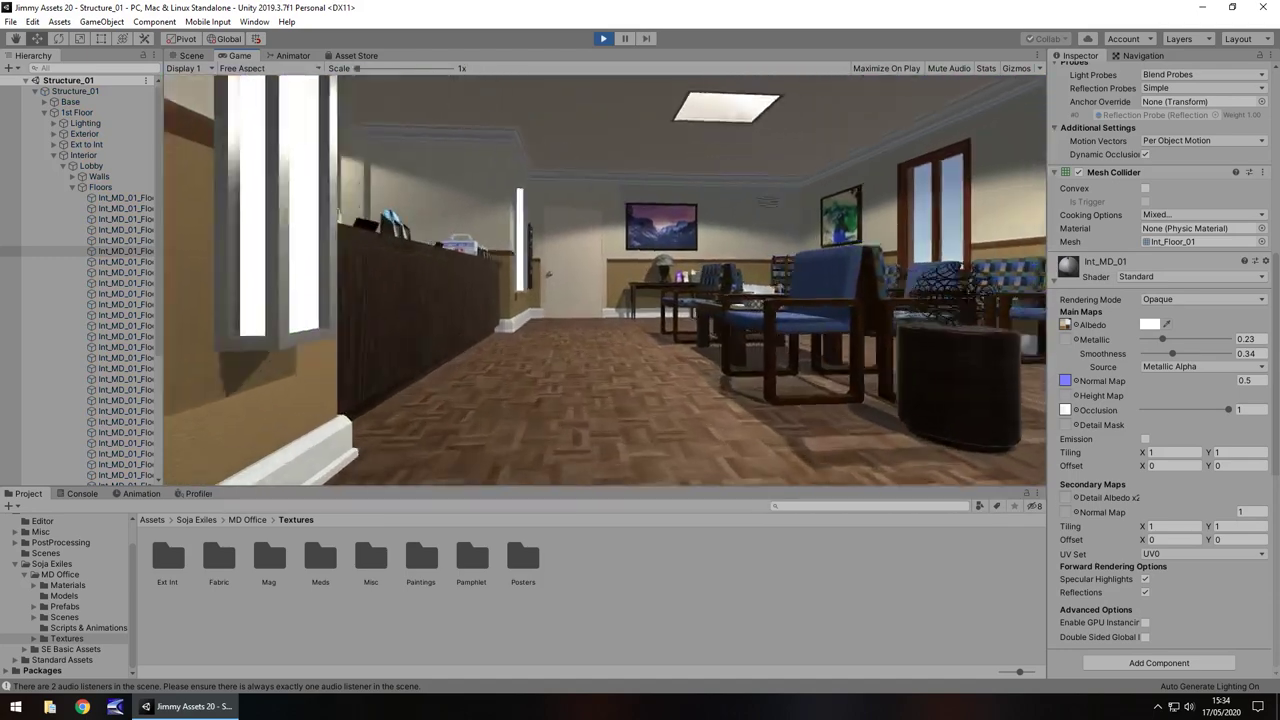
key("w")
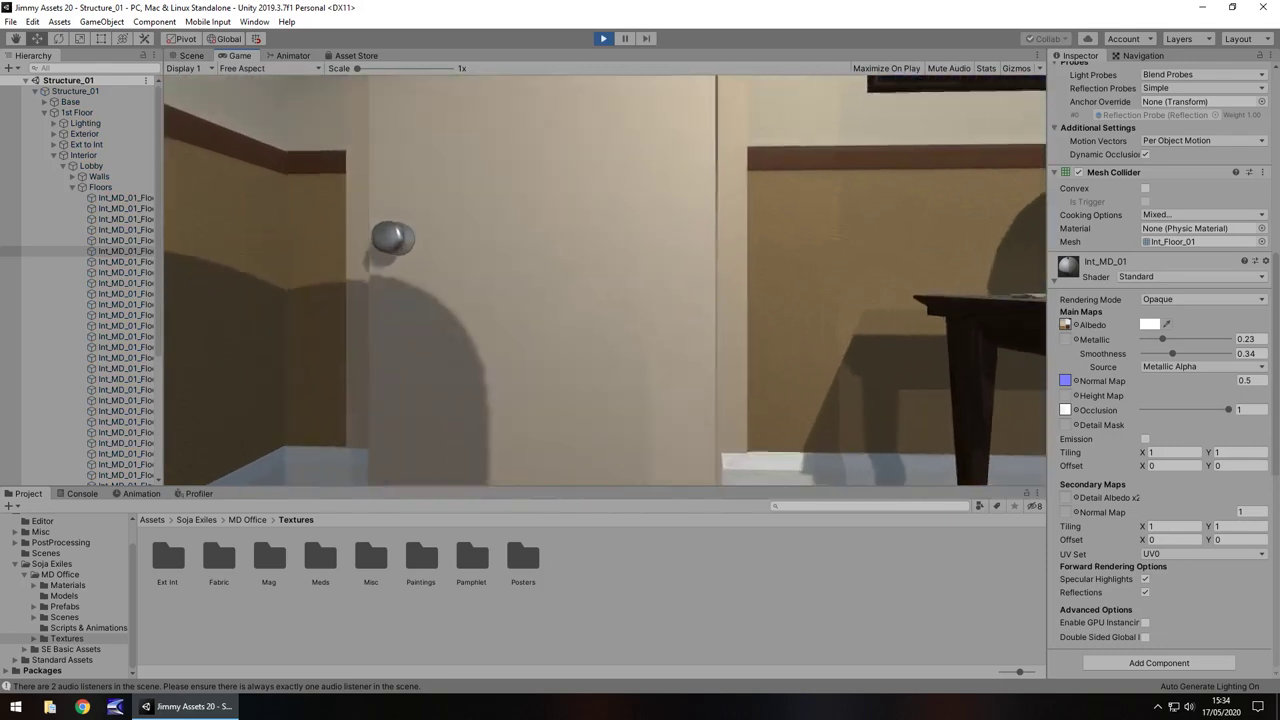
key("w")
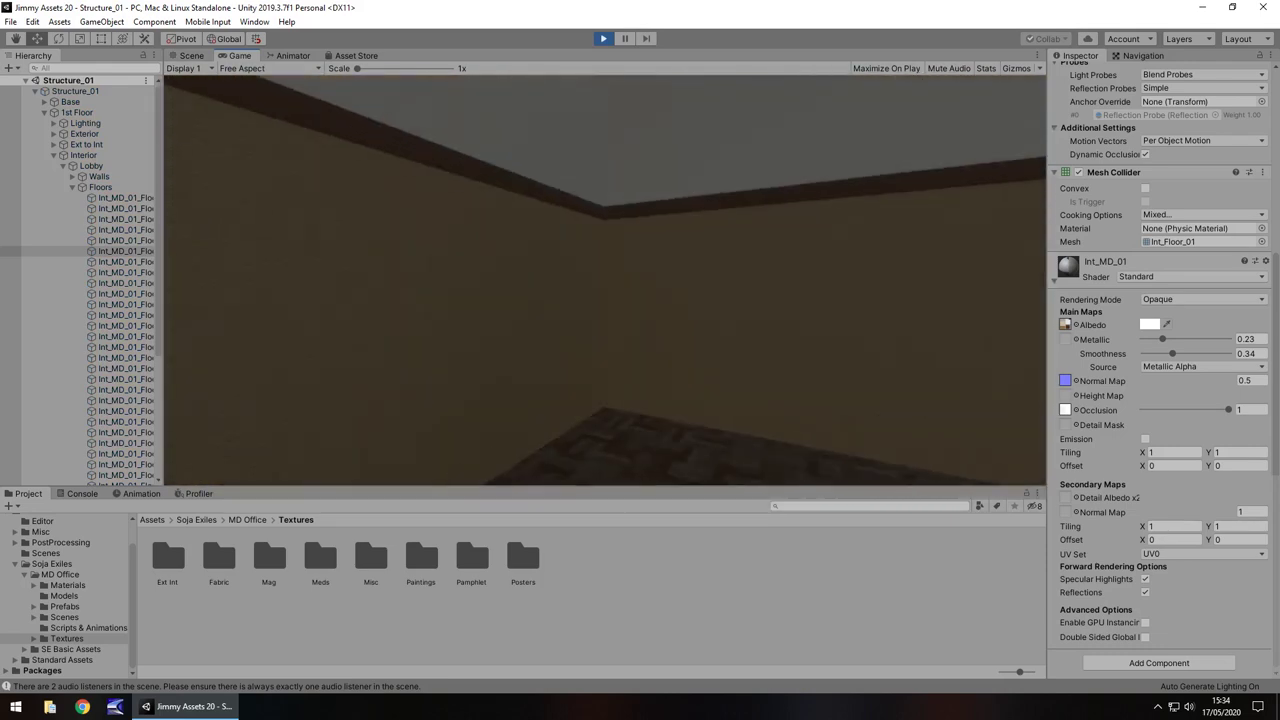
key("w")
key("w")
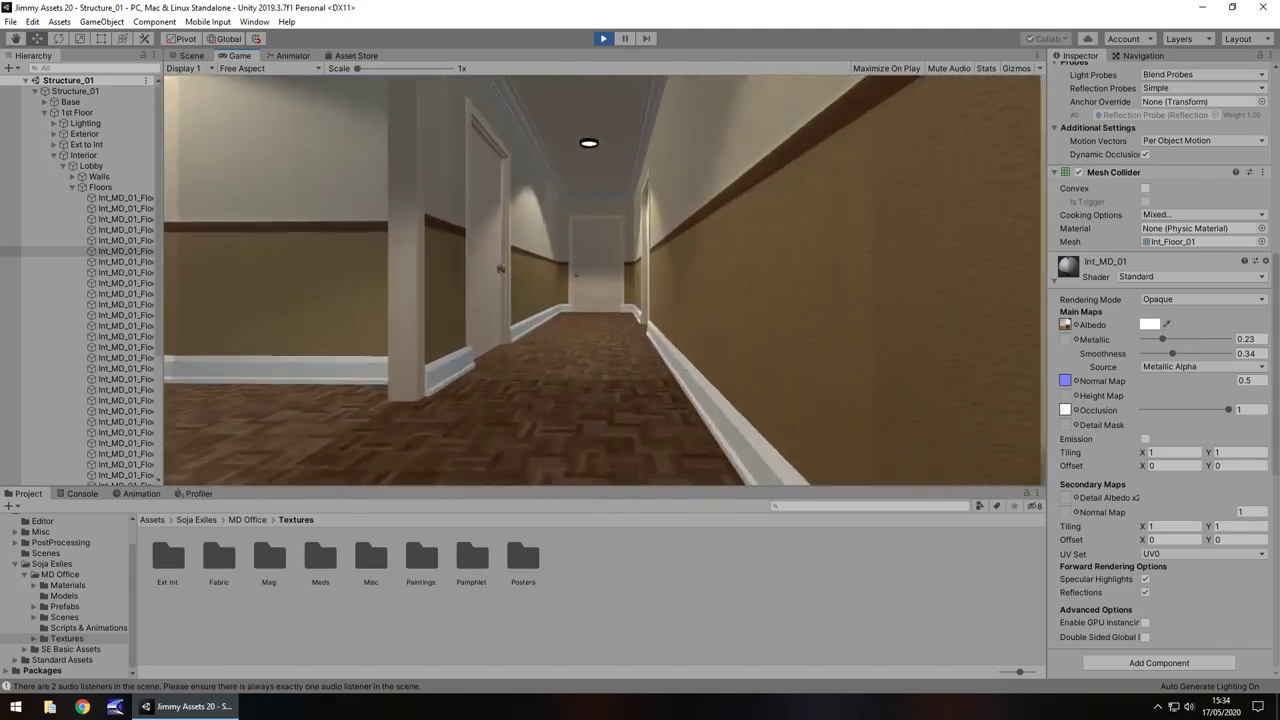
key("w")
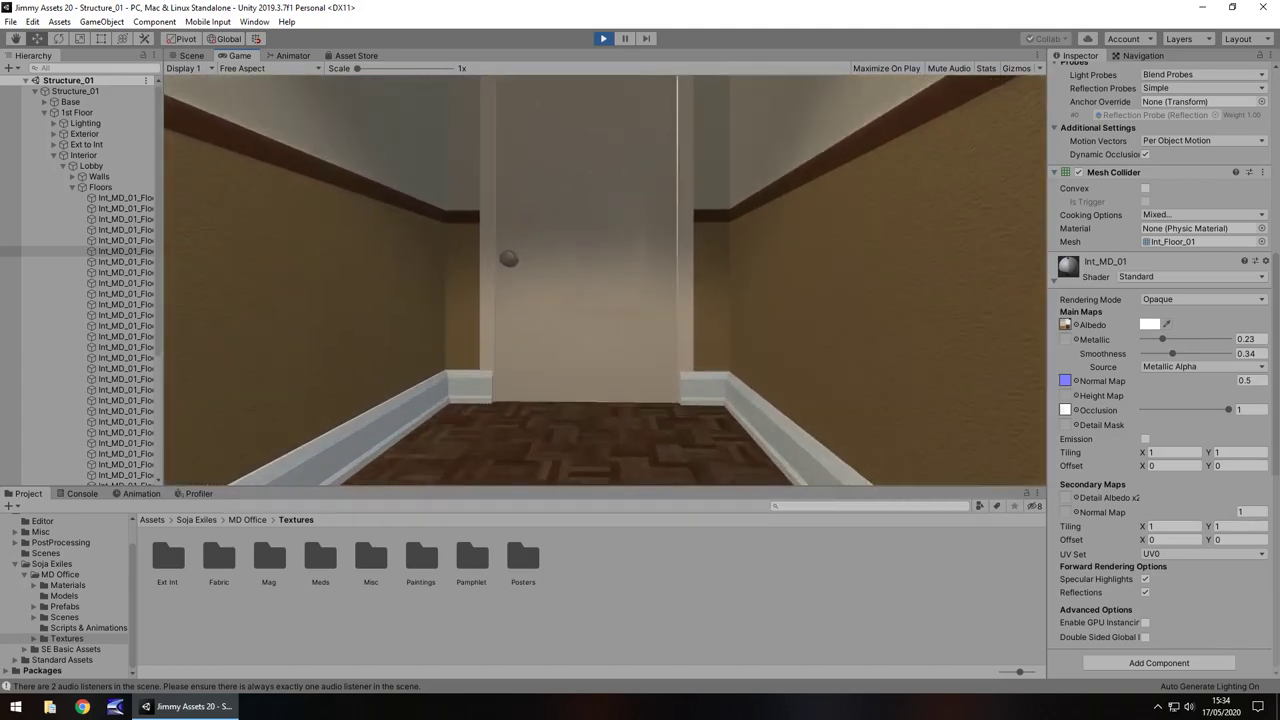
key("w")
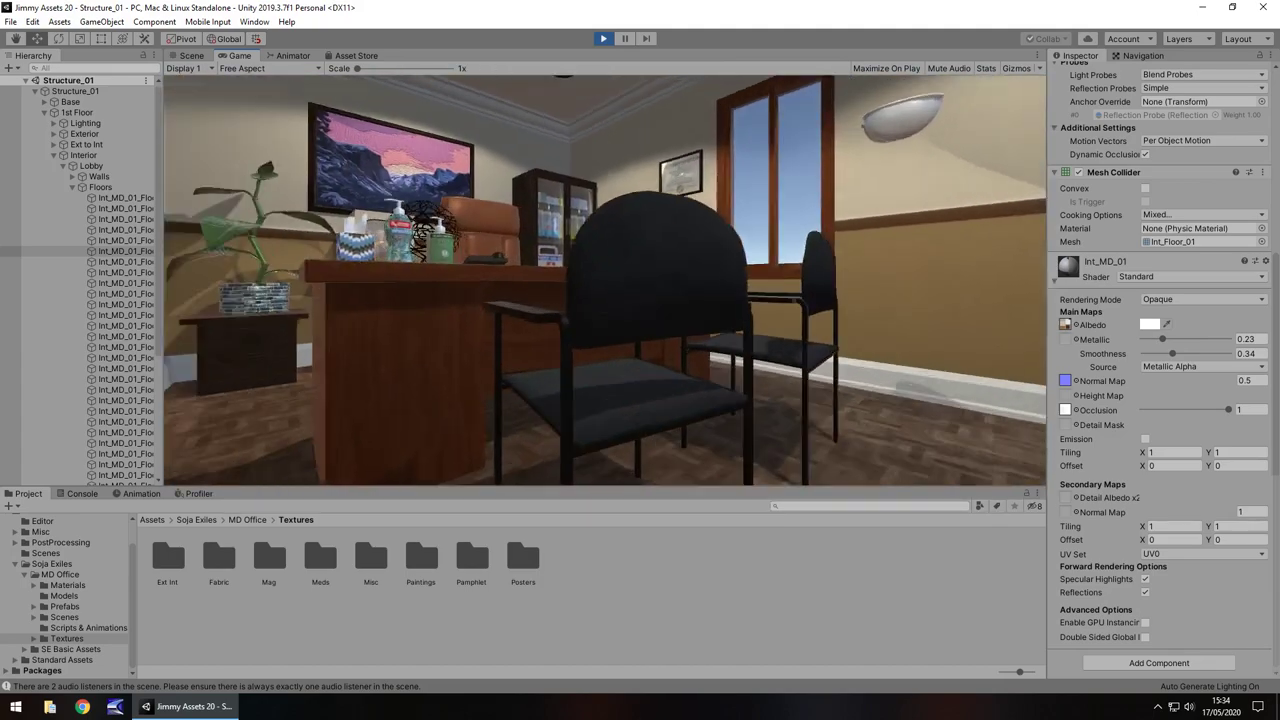
key("ctrl+p")
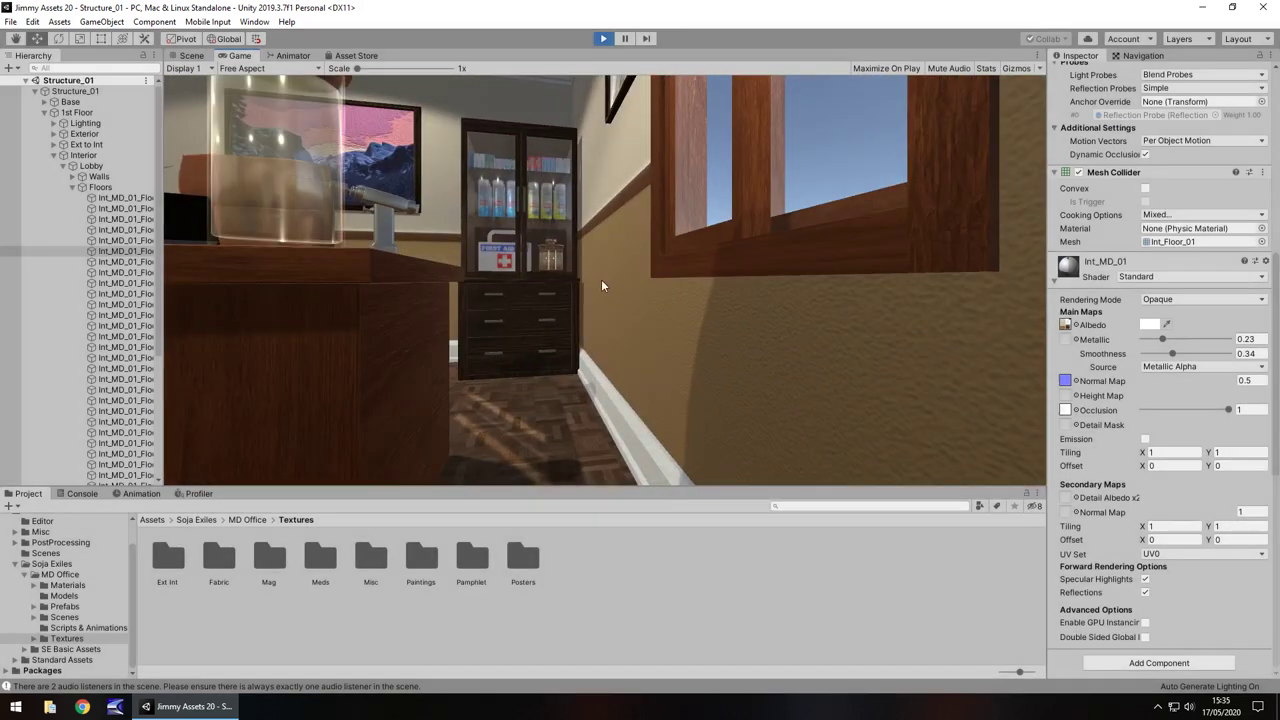
Collapse Interior and 1st Floor, inspect Main Camera under Scene, then show the free 223.0 MB Doctor's Office store page
left_click(53, 156)
left_click(45, 112)
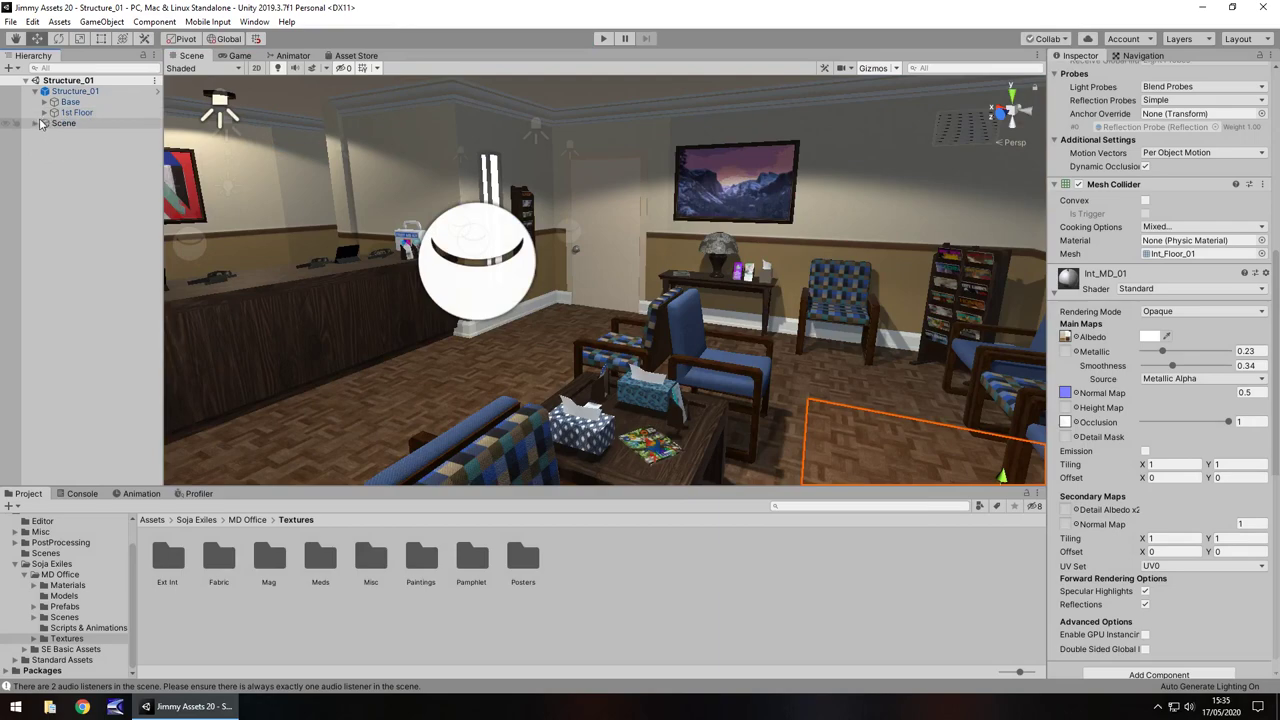
left_click(35, 123)
left_click(85, 133)
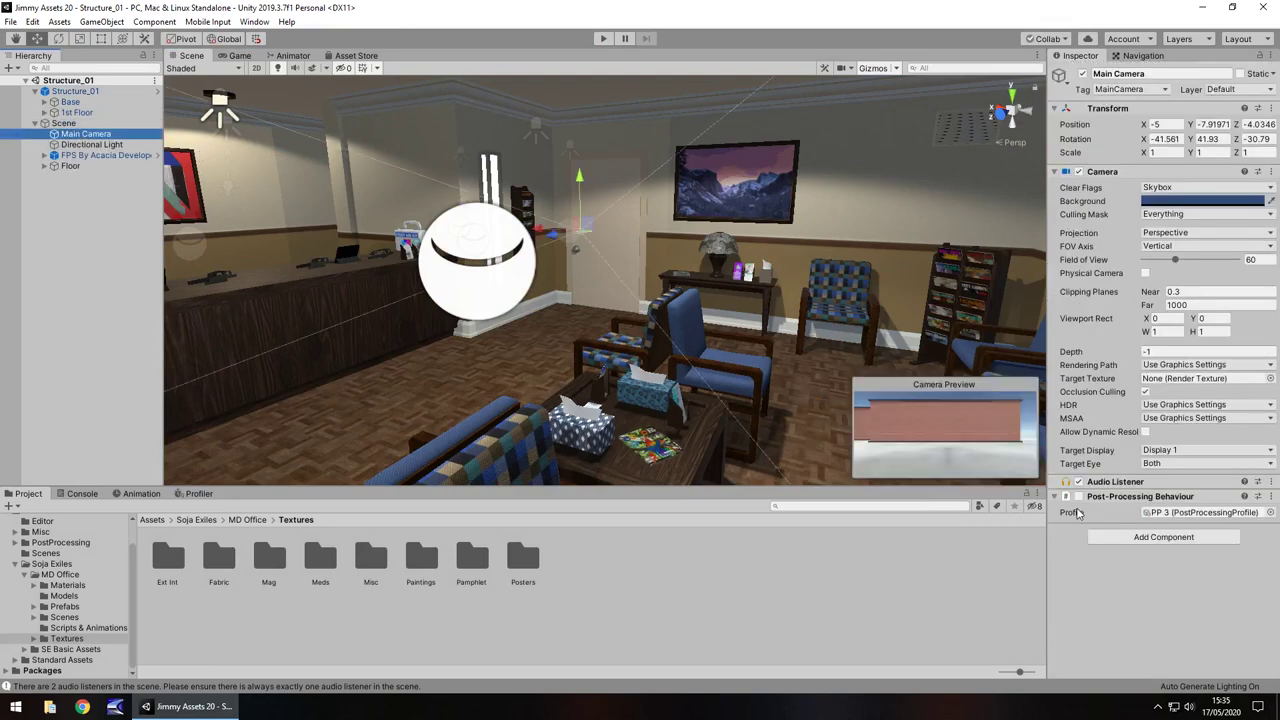
mouse_move(848, 328)
right_mouse_down()
mouse_move(520, 290)
mouse_move(640, 330)
mouse_move(400, 213)
mouse_move(742, 277)
right_mouse_up()
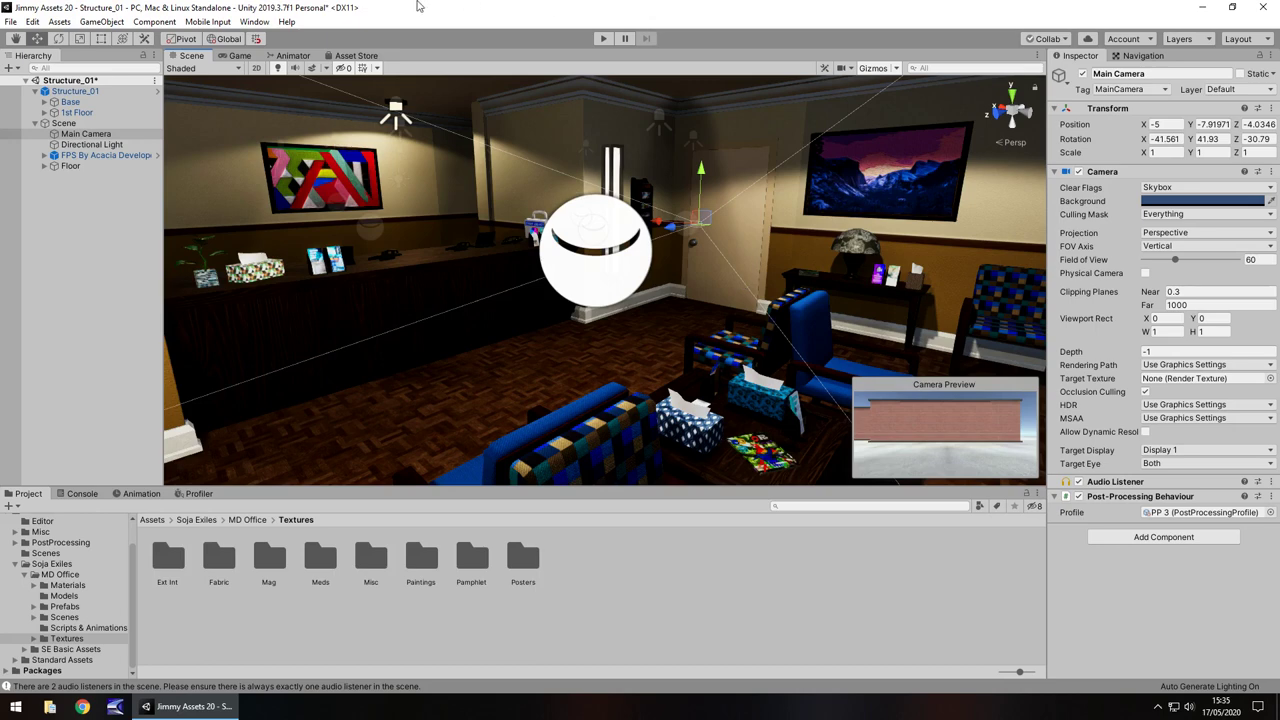
left_click(366, 56)
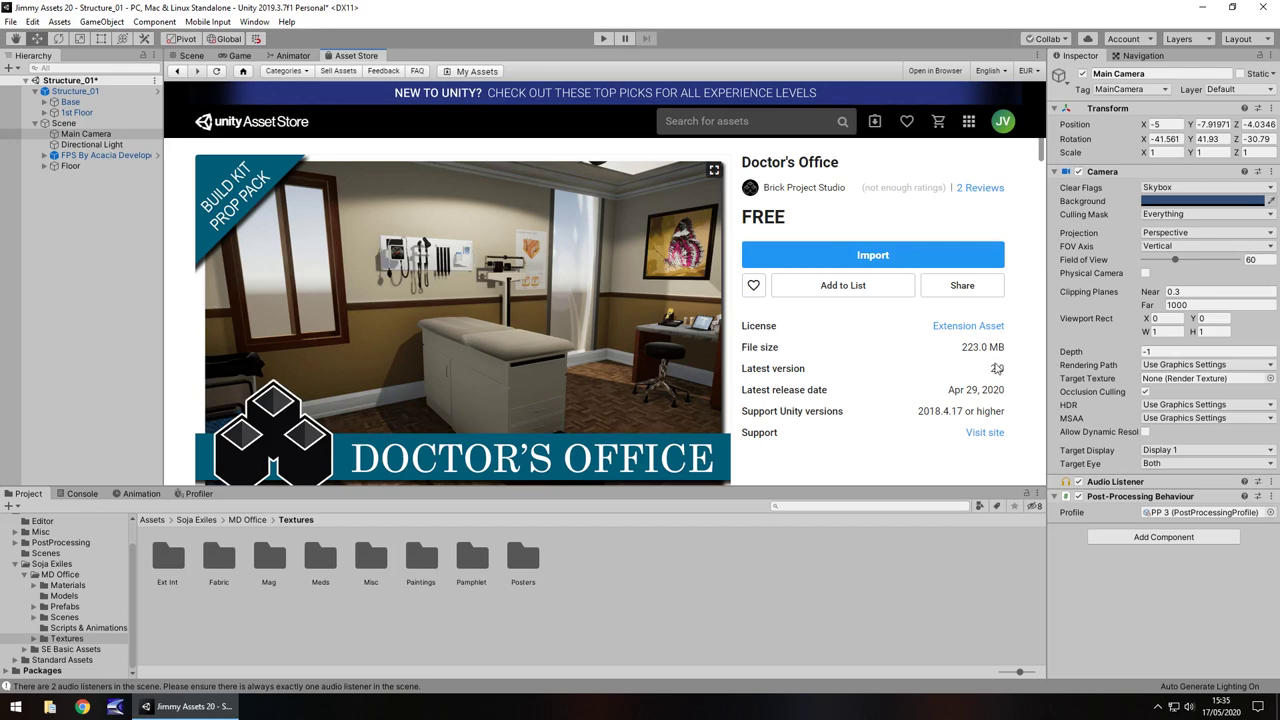
Switch back to the Structure_01 Scene view of the waiting room with blue checked chairs
left_click(189, 56)
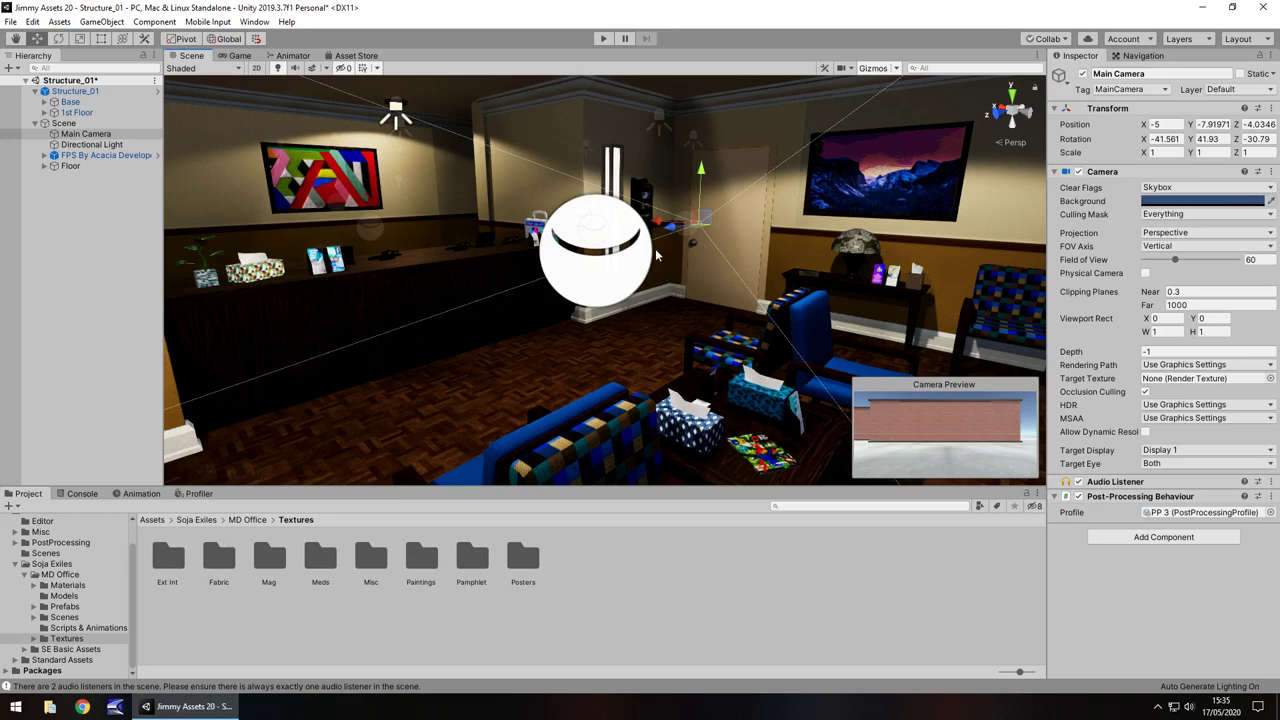
Select the tissue box TissueBox_MD_01_03 on the waiting-room coffee table in Structure_01
left_click(886, 186)
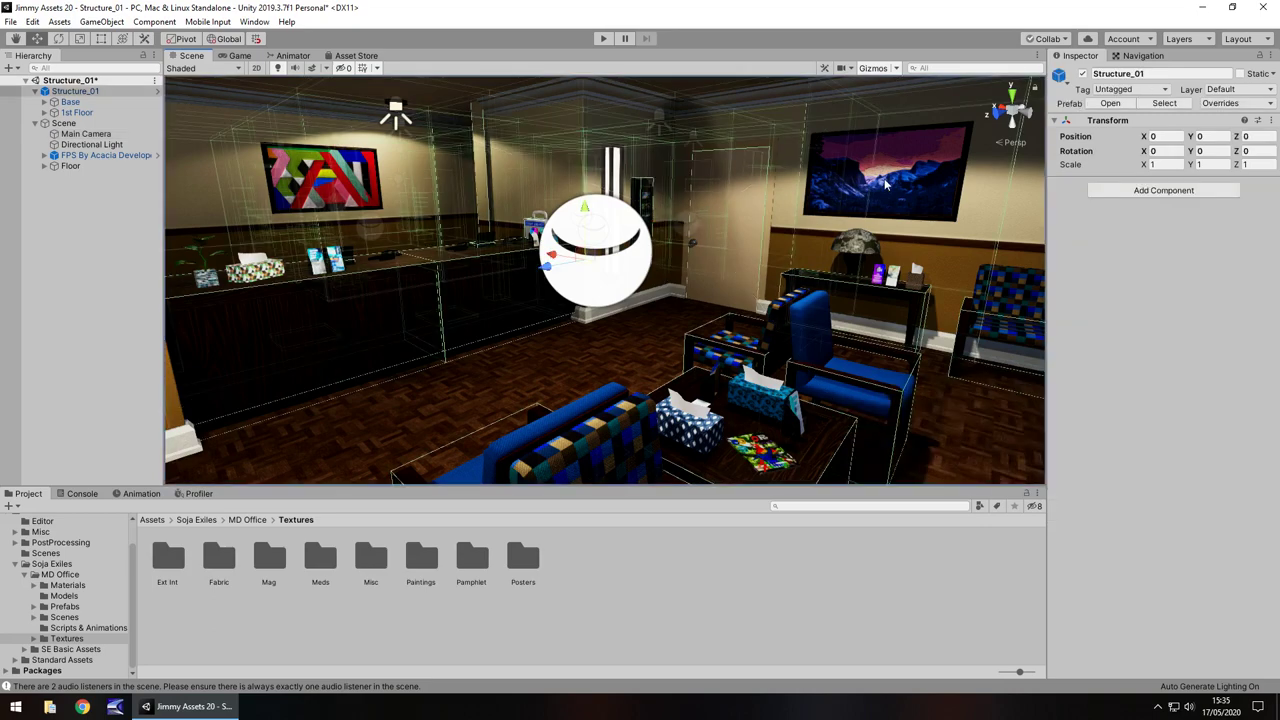
left_click(998, 322)
left_click(718, 432)
left_click(716, 432)
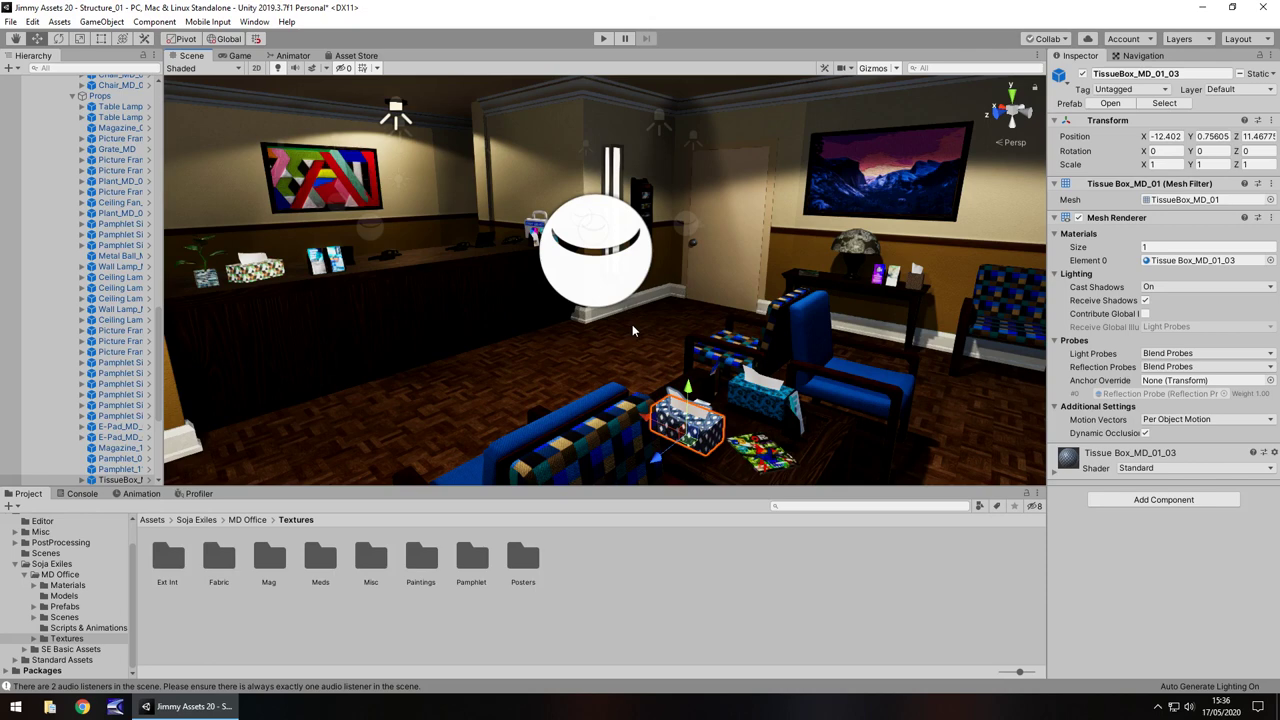
Fly through the walls into the exam room to face the digestive-system, skeleton and skin posters
mouse_move(632, 324)
right_mouse_down()
mouse_move(661, 304)
mouse_move(650, 290)
mouse_move(664, 276)
mouse_move(630, 224)
mouse_move(781, 252)
right_mouse_up()
middle_click_drag(781, 252, 685, 265)
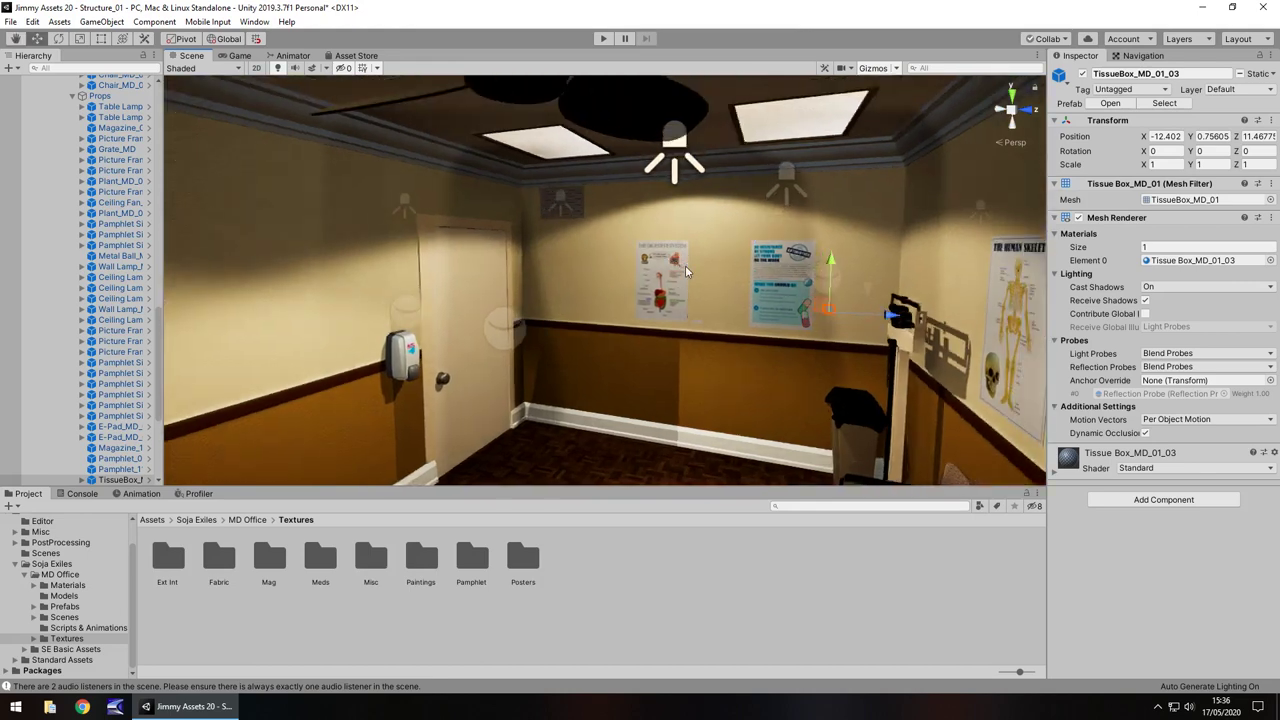
right_click_drag(685, 265, 805, 282)
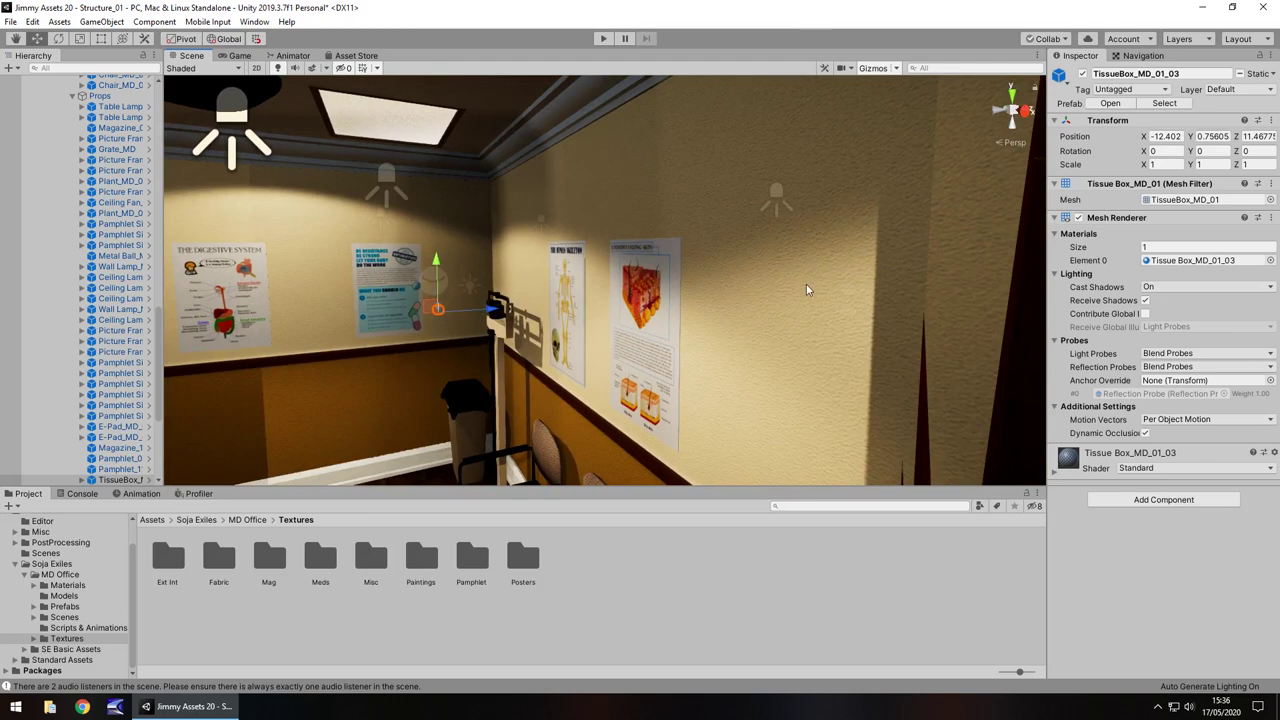